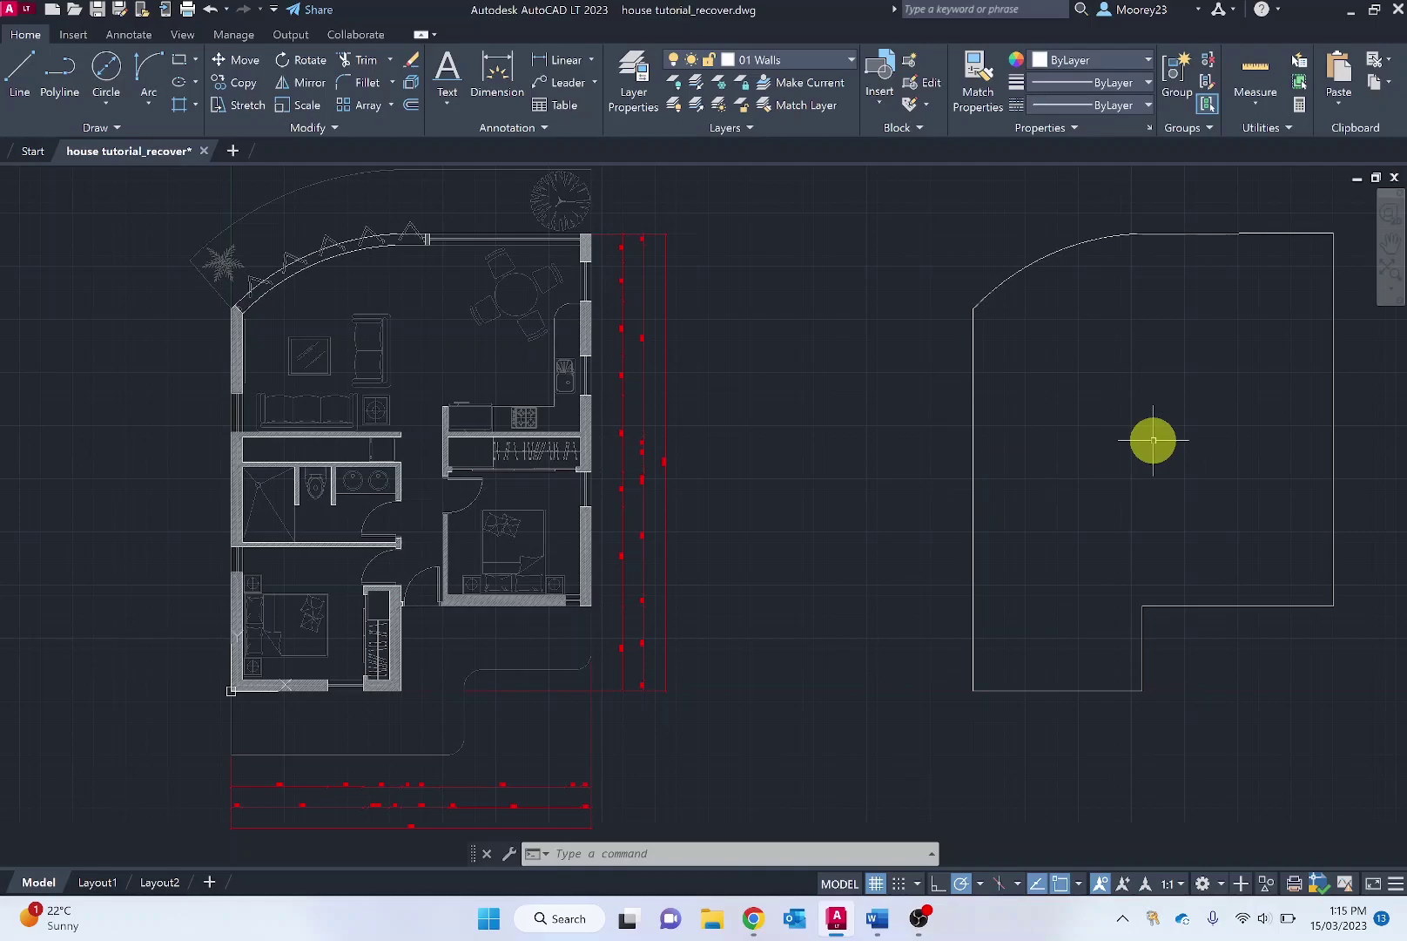
Switch to the browser and examine the 2D and 3D floor plans for the duplex house.
key(alt+Tab)
key(alt+Tab)
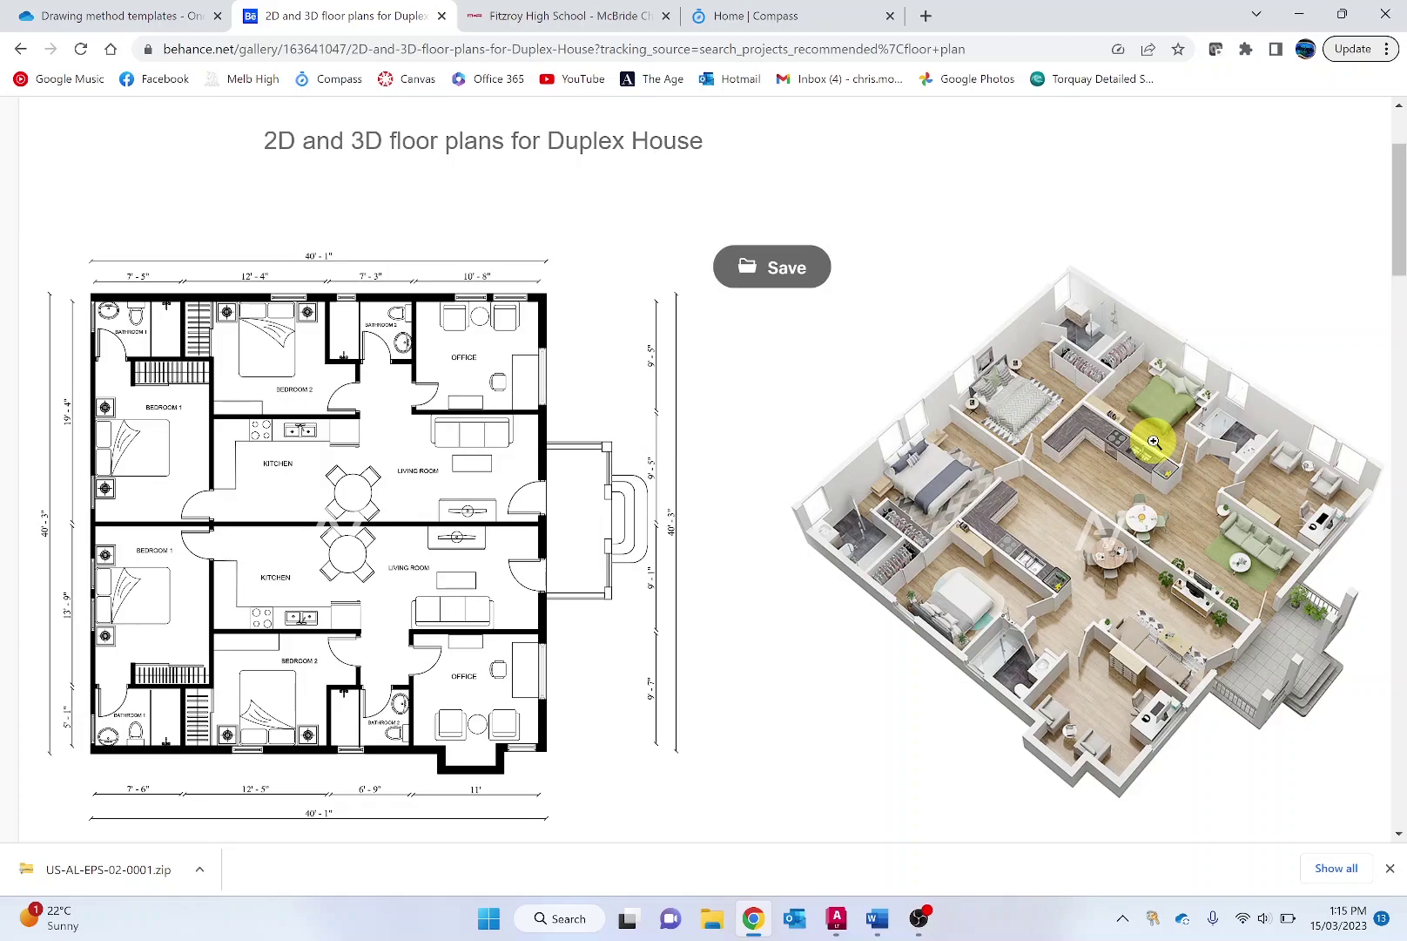
key(alt+Tab)
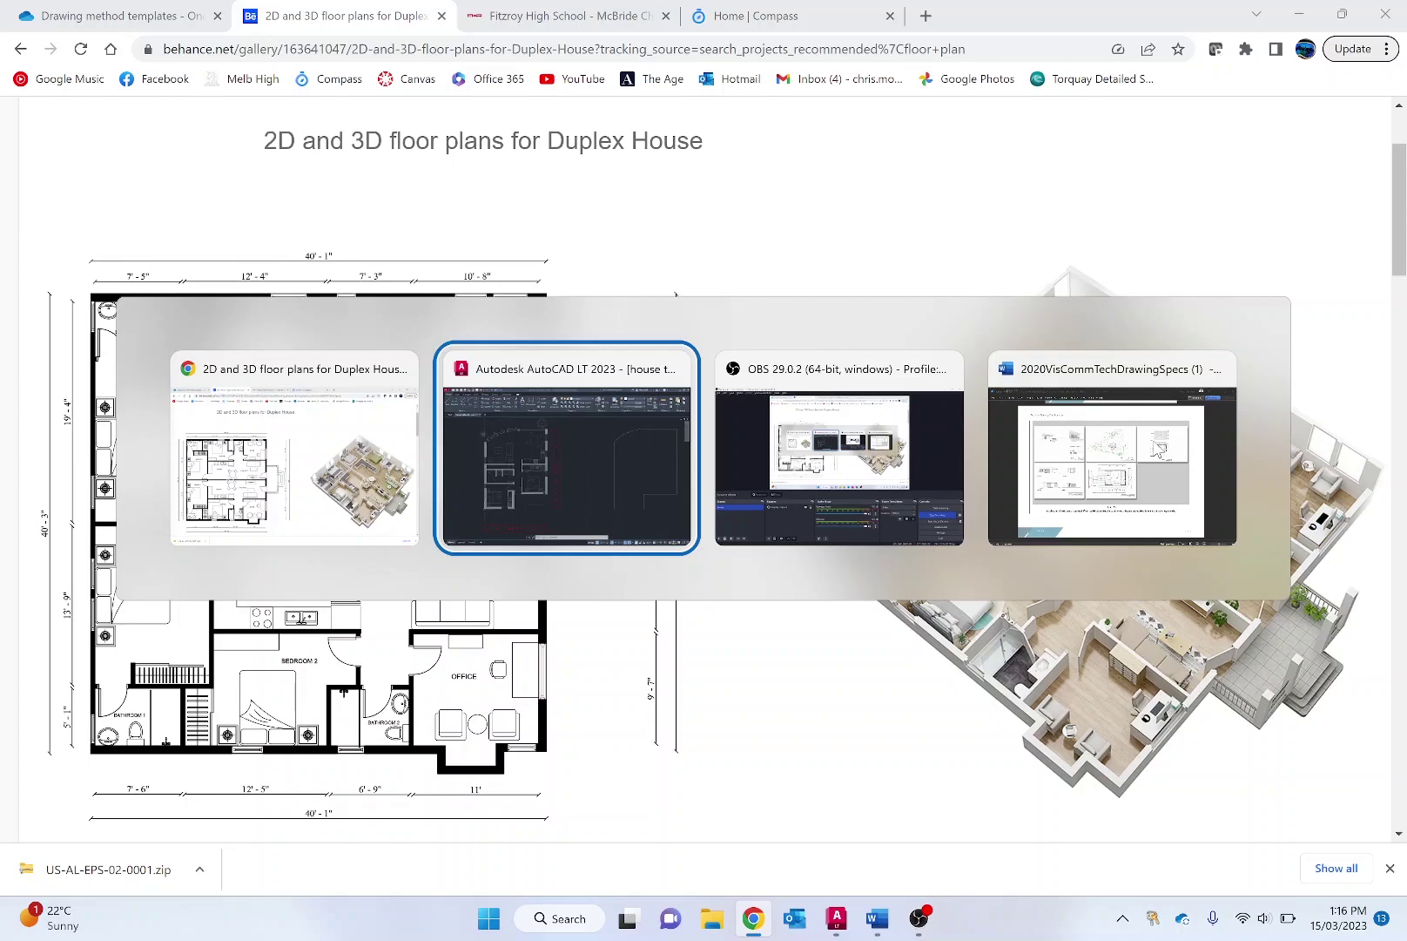
key(alt+Tab)
key(alt+Tab)
key(alt+Tab)
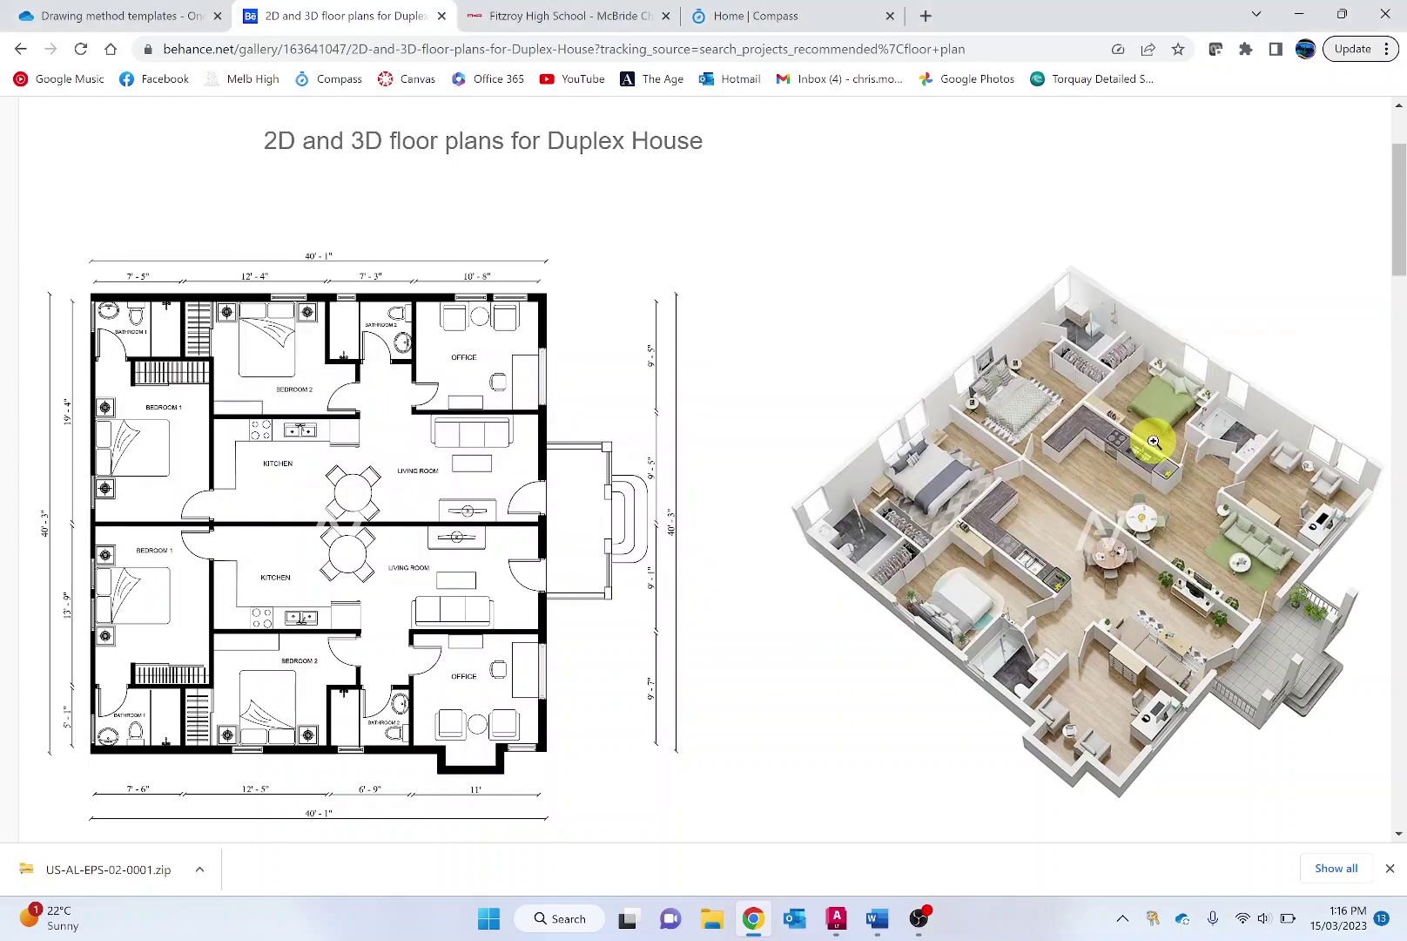
Examine the site plan and the floor plans on the Fitzroy High School project page.
key(ctrl+Tab)
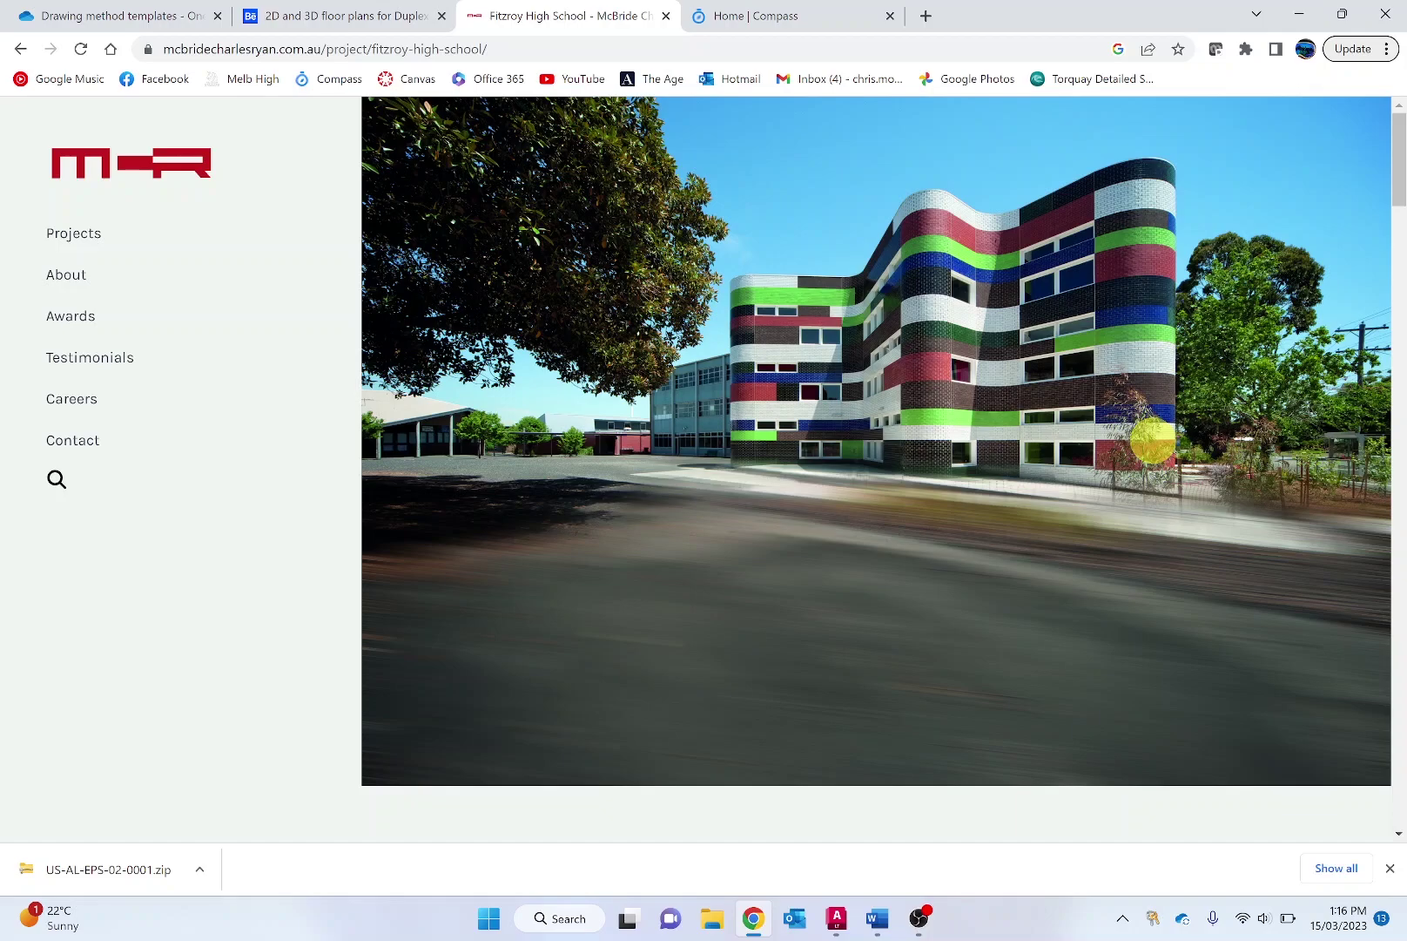
scroll(1154, 441, down, 12)
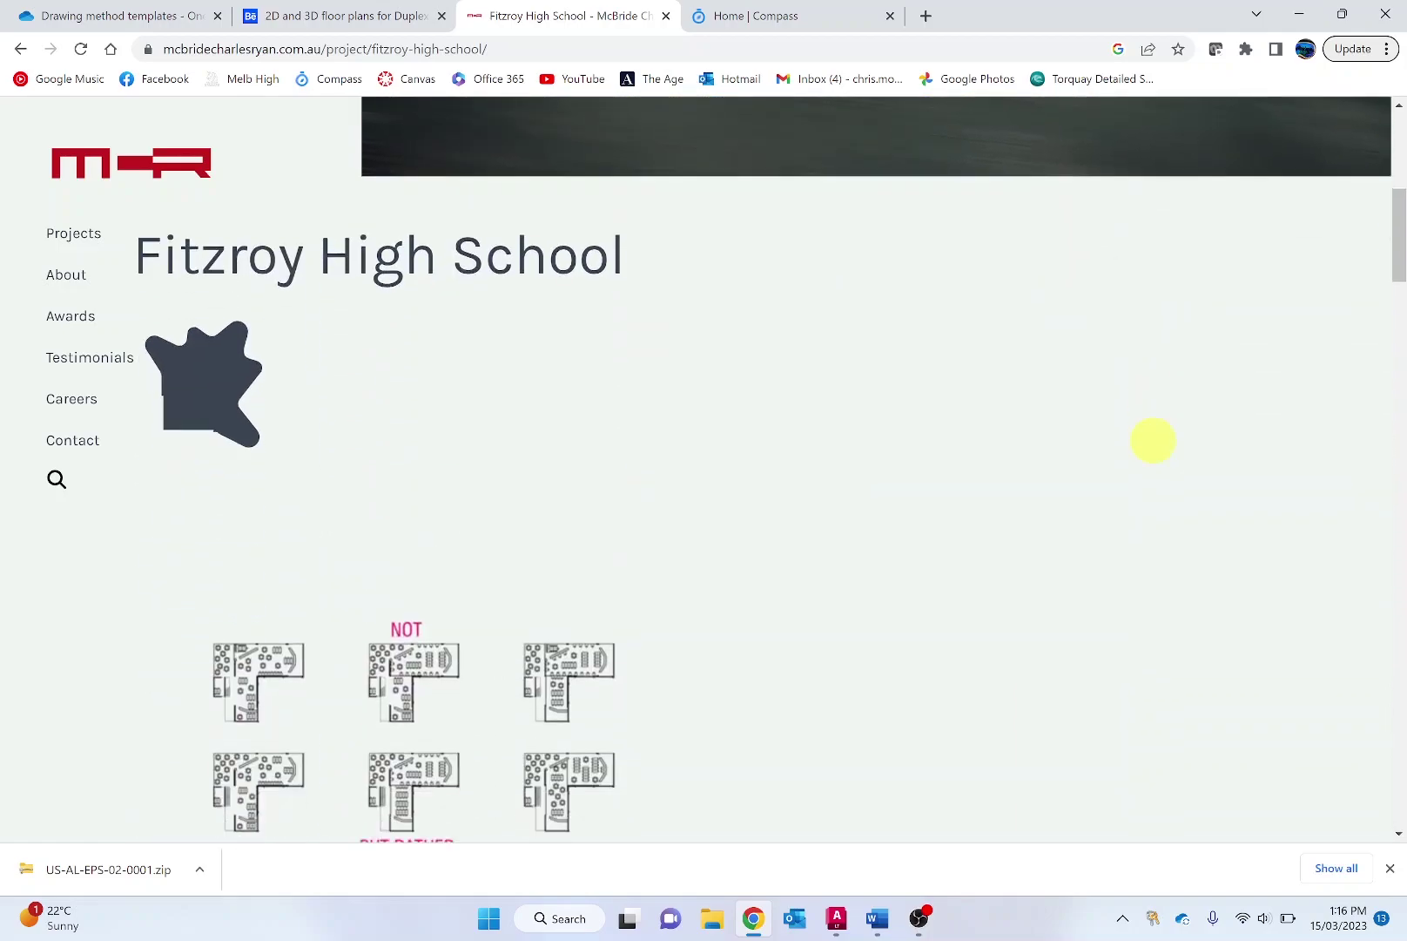
scroll(1154, 442, down, 15)
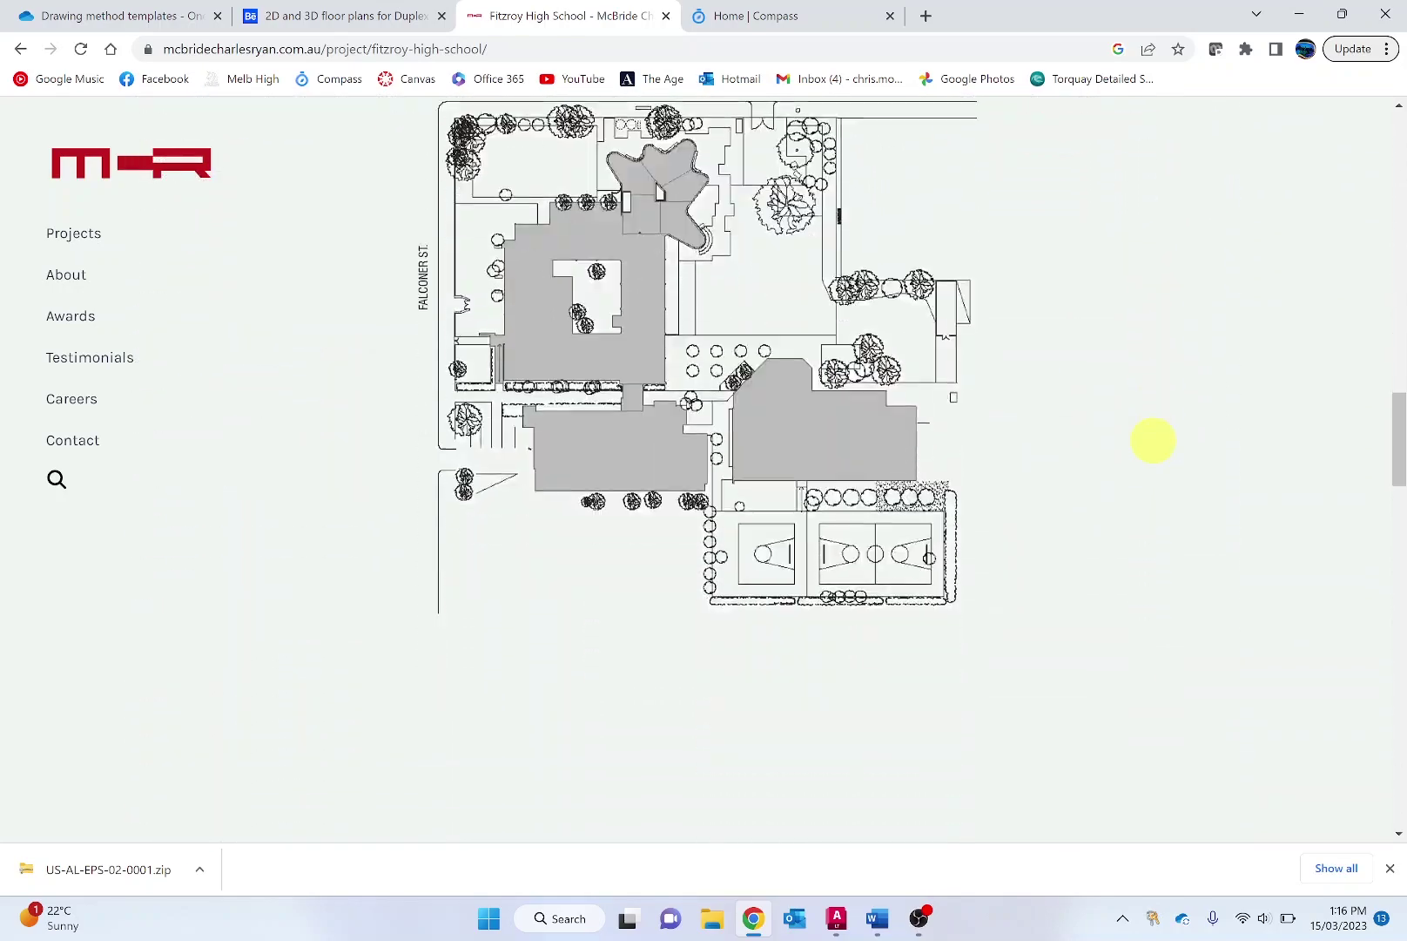
scroll(1154, 441, down, 3)
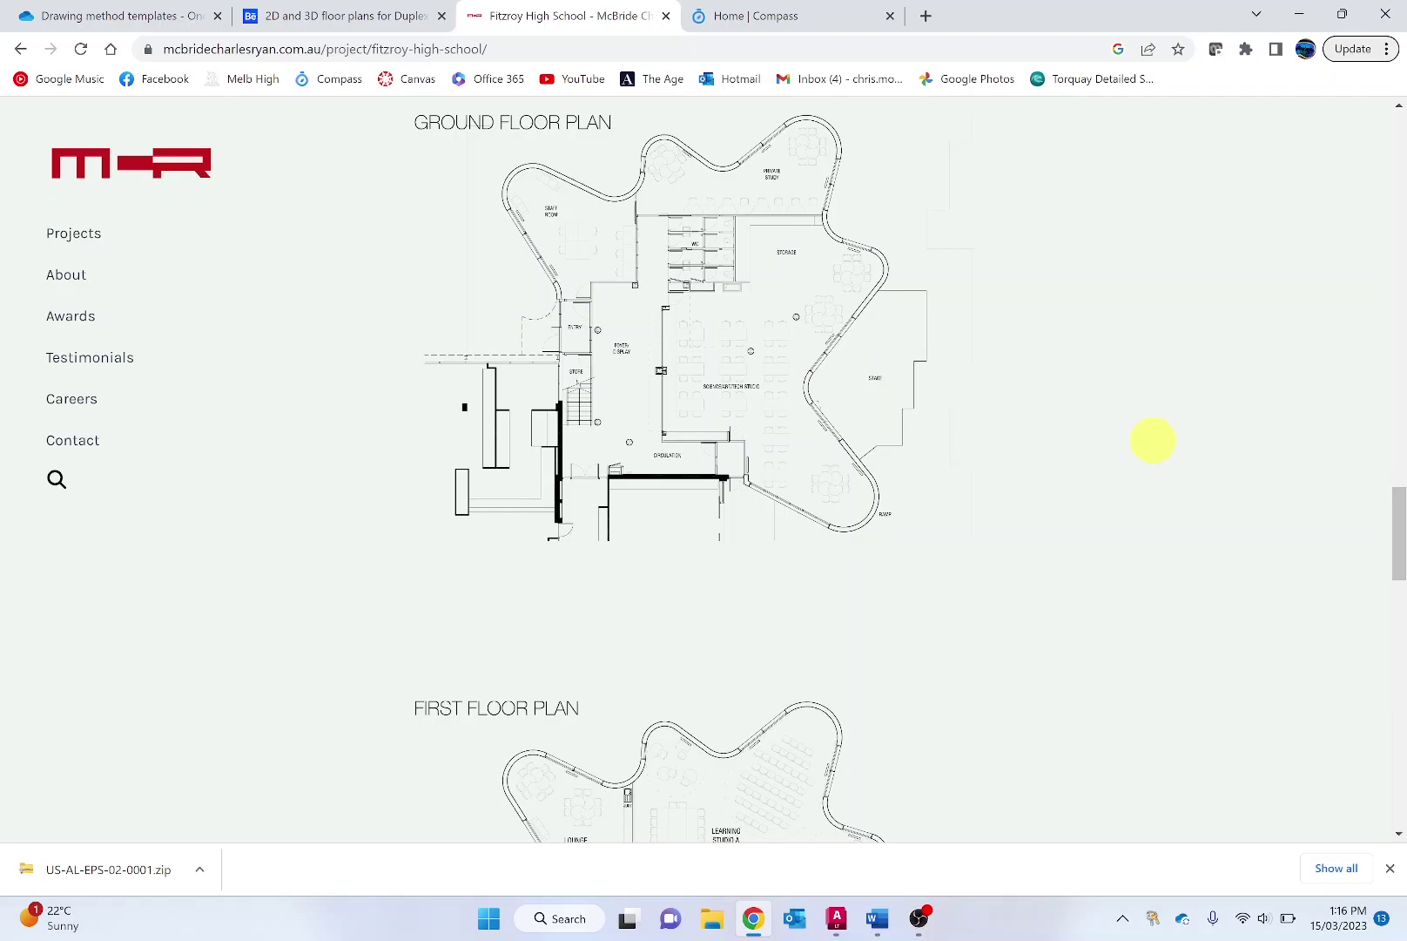
scroll(1154, 441, down, 5)
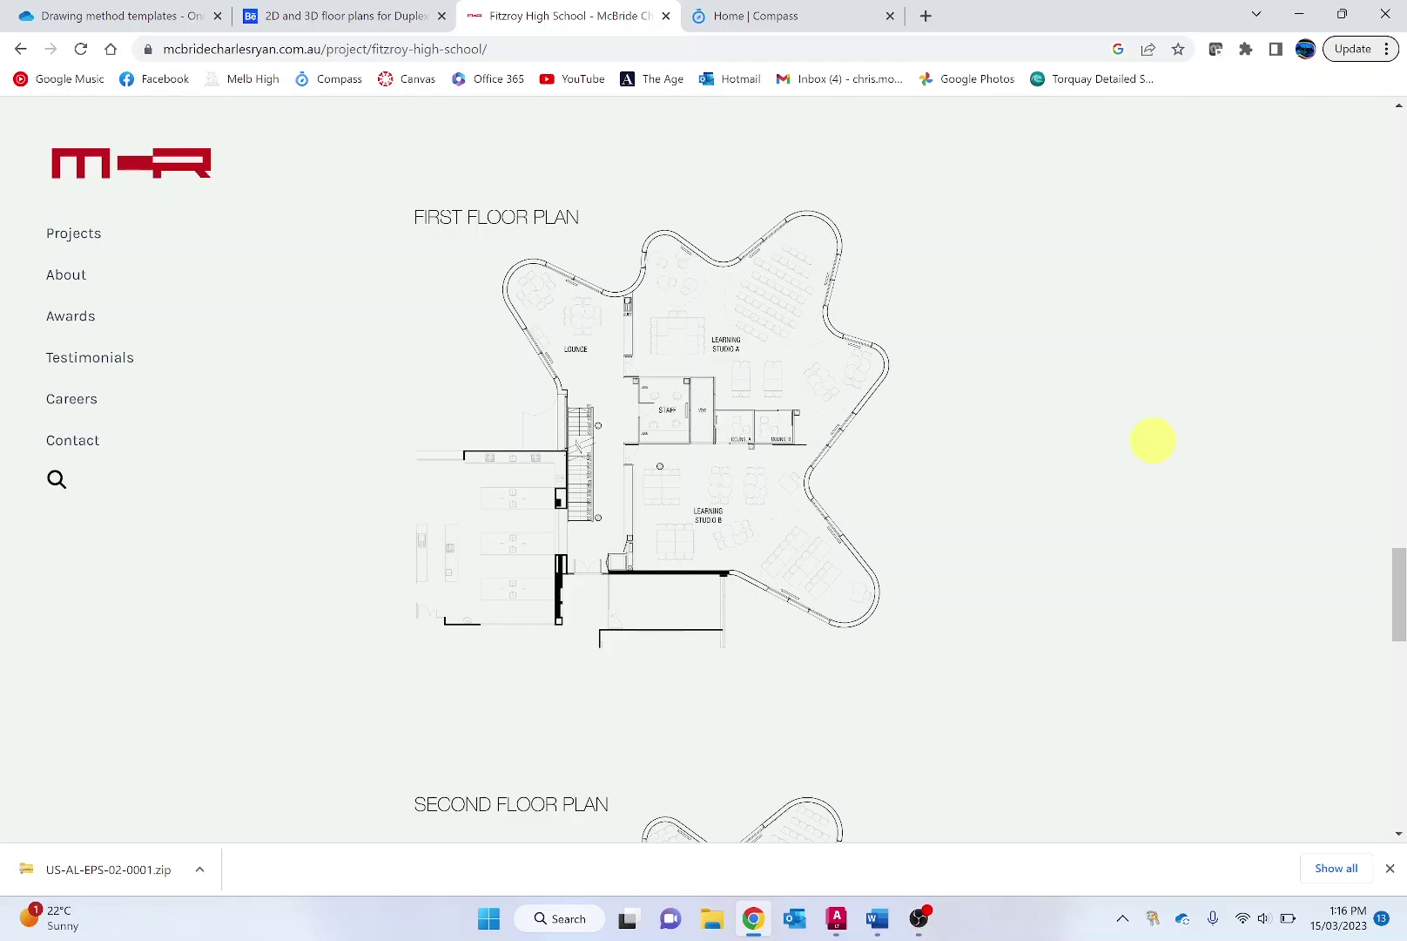
scroll(1153, 441, up, 15)
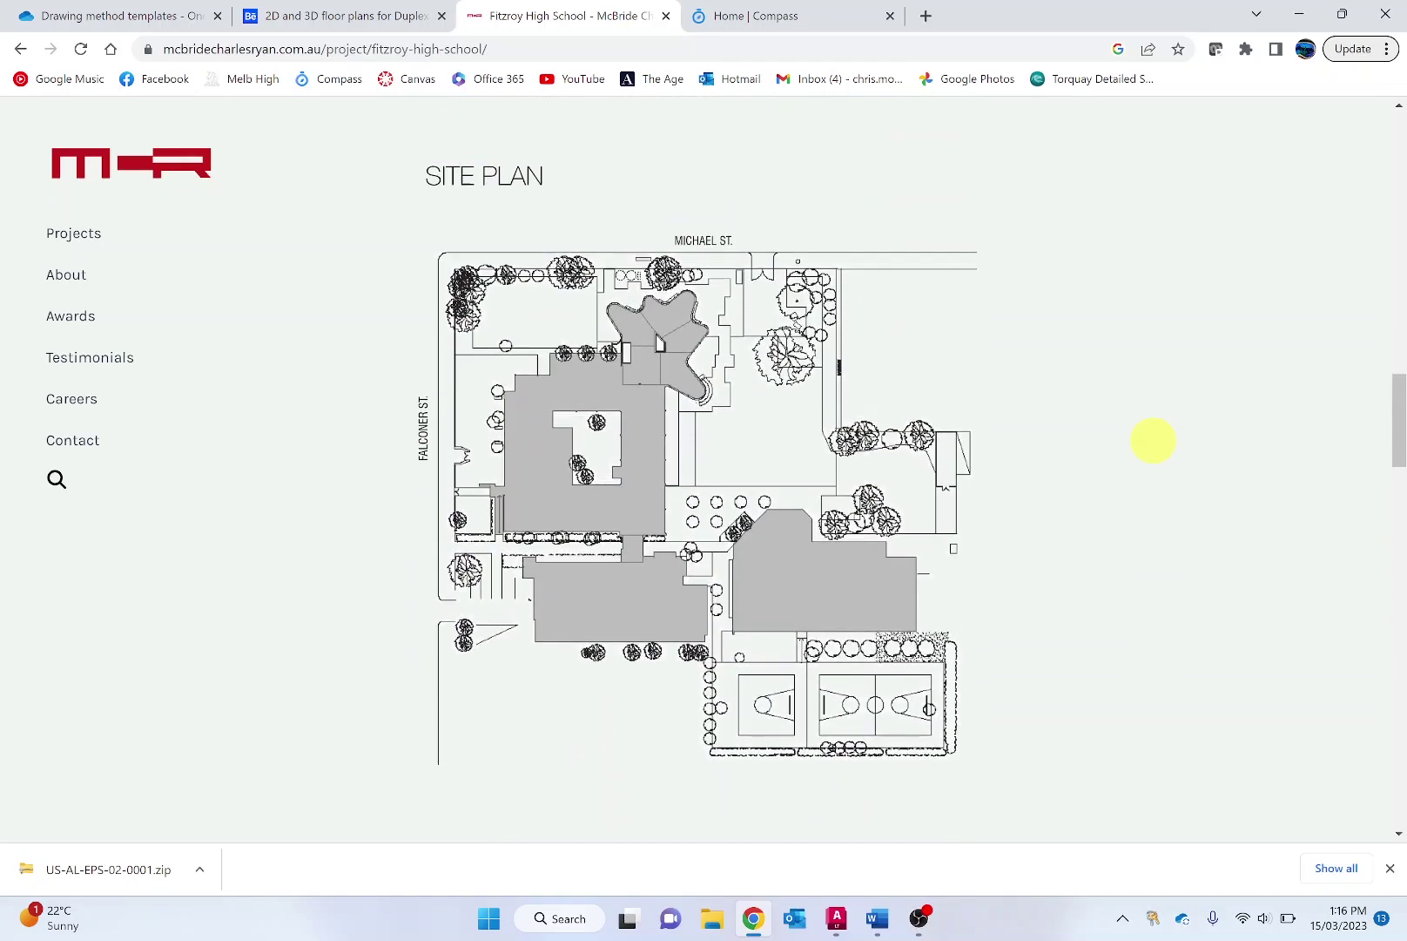
scroll(1153, 440, up, 1)
scroll(1153, 441, down, 1)
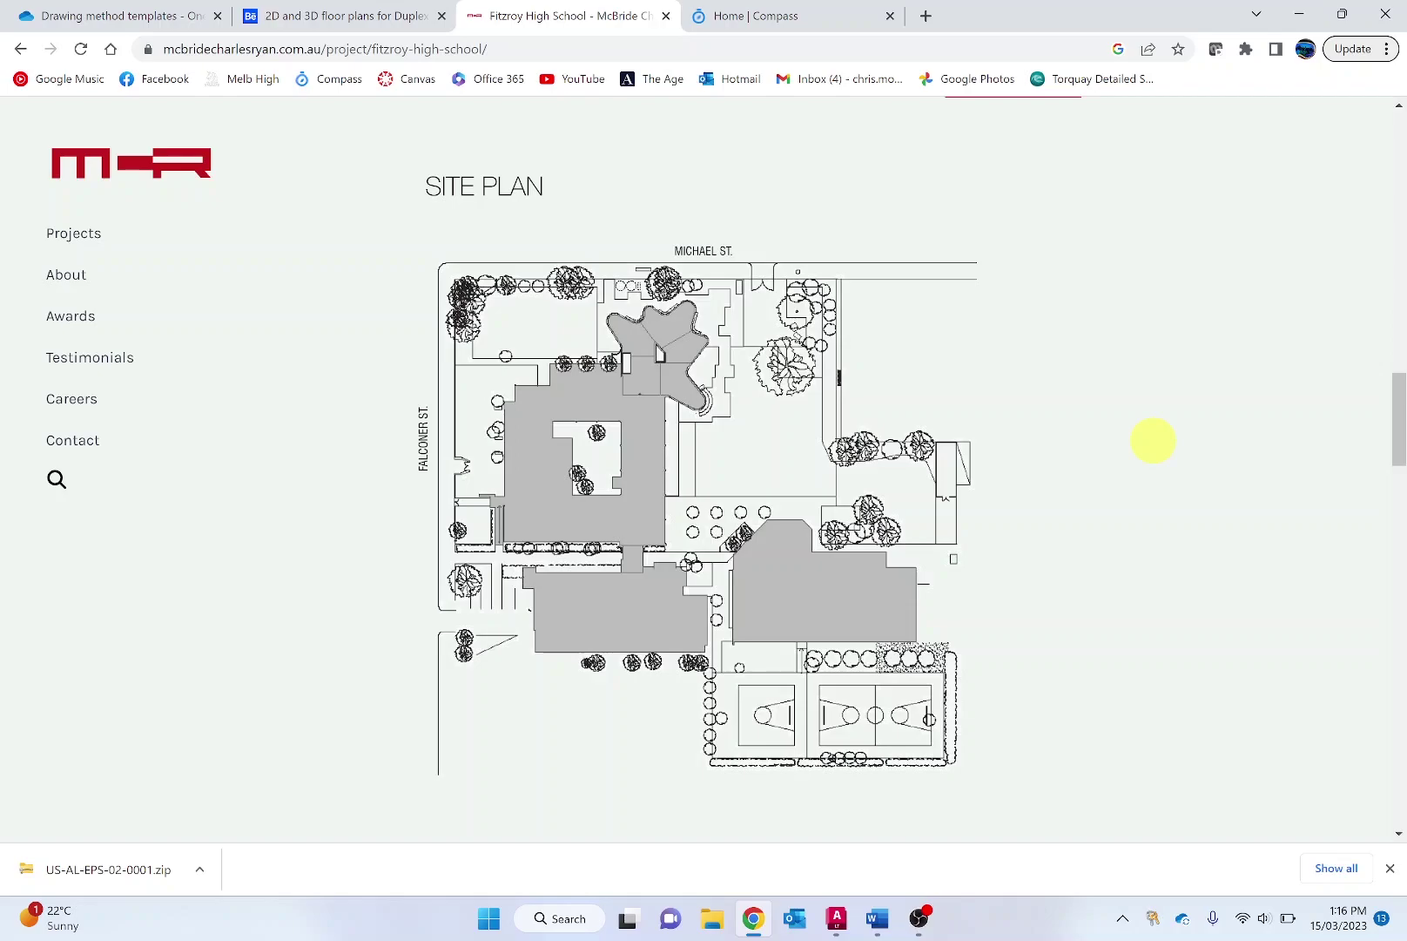
Review the project drawings in the Technical Drawing Specifications document and the table of house appliance and furniture dimensions.
key(alt+Tab)
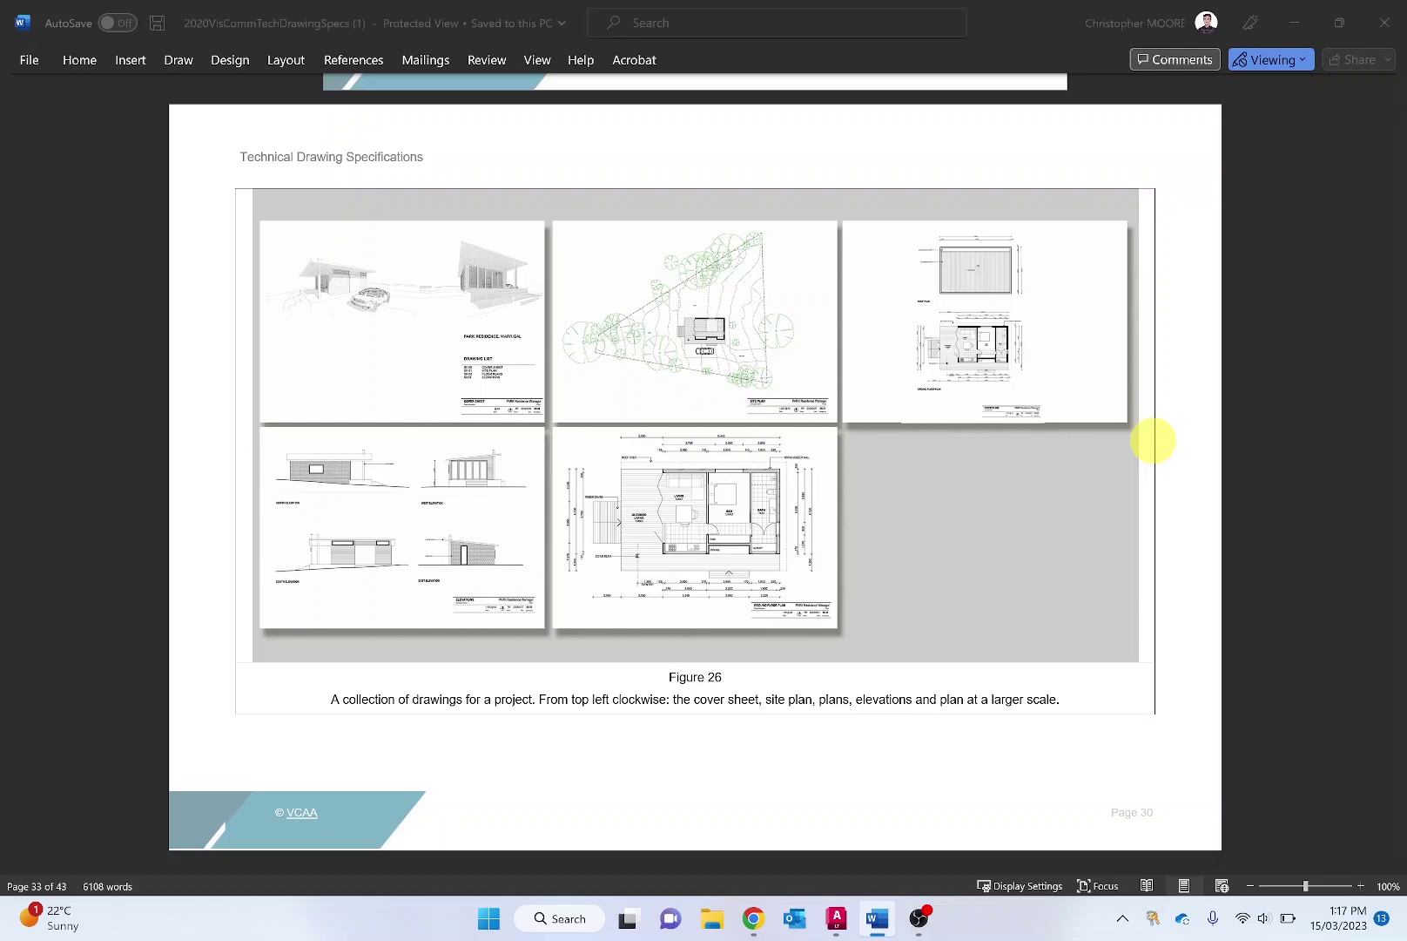
key(alt+Tab)
key(alt+Tab)
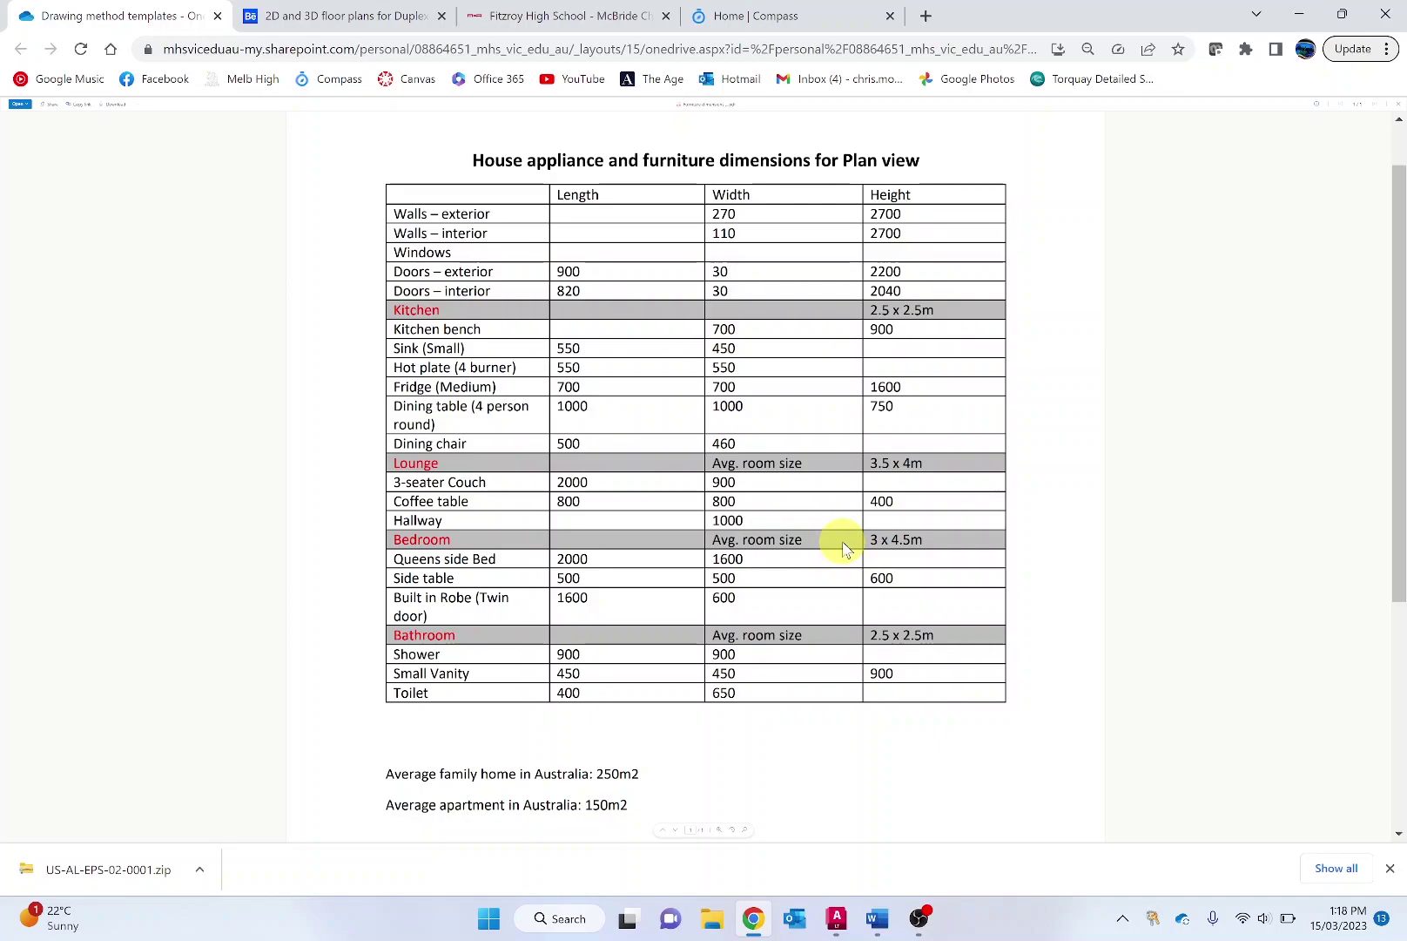
Switch to AutoCAD and offset the copied building outline 270 inward to form the exterior walls.
key(alt+Tab)
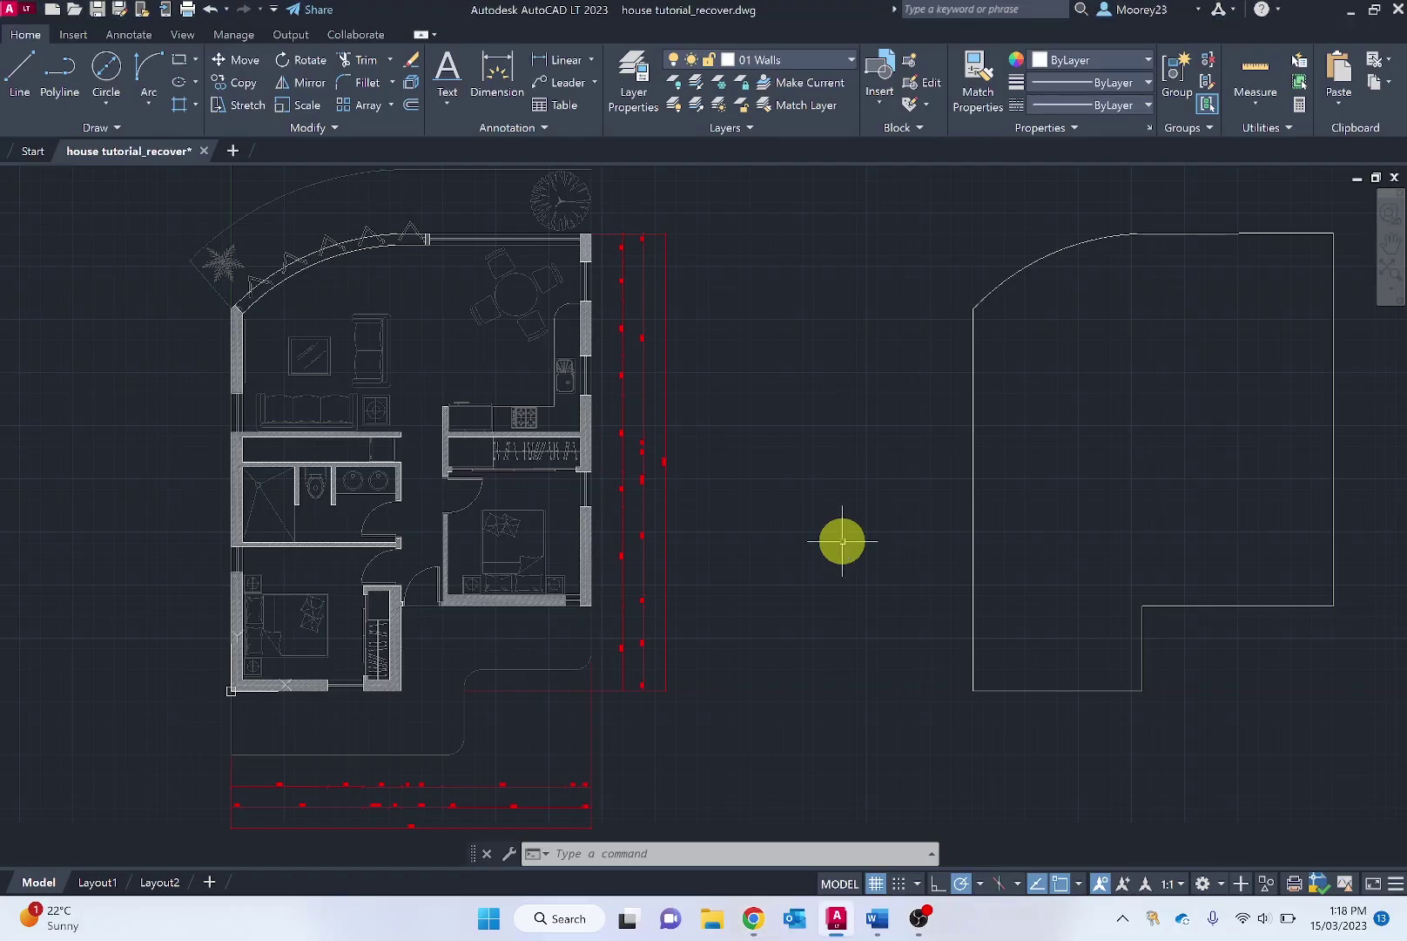
click(973, 560)
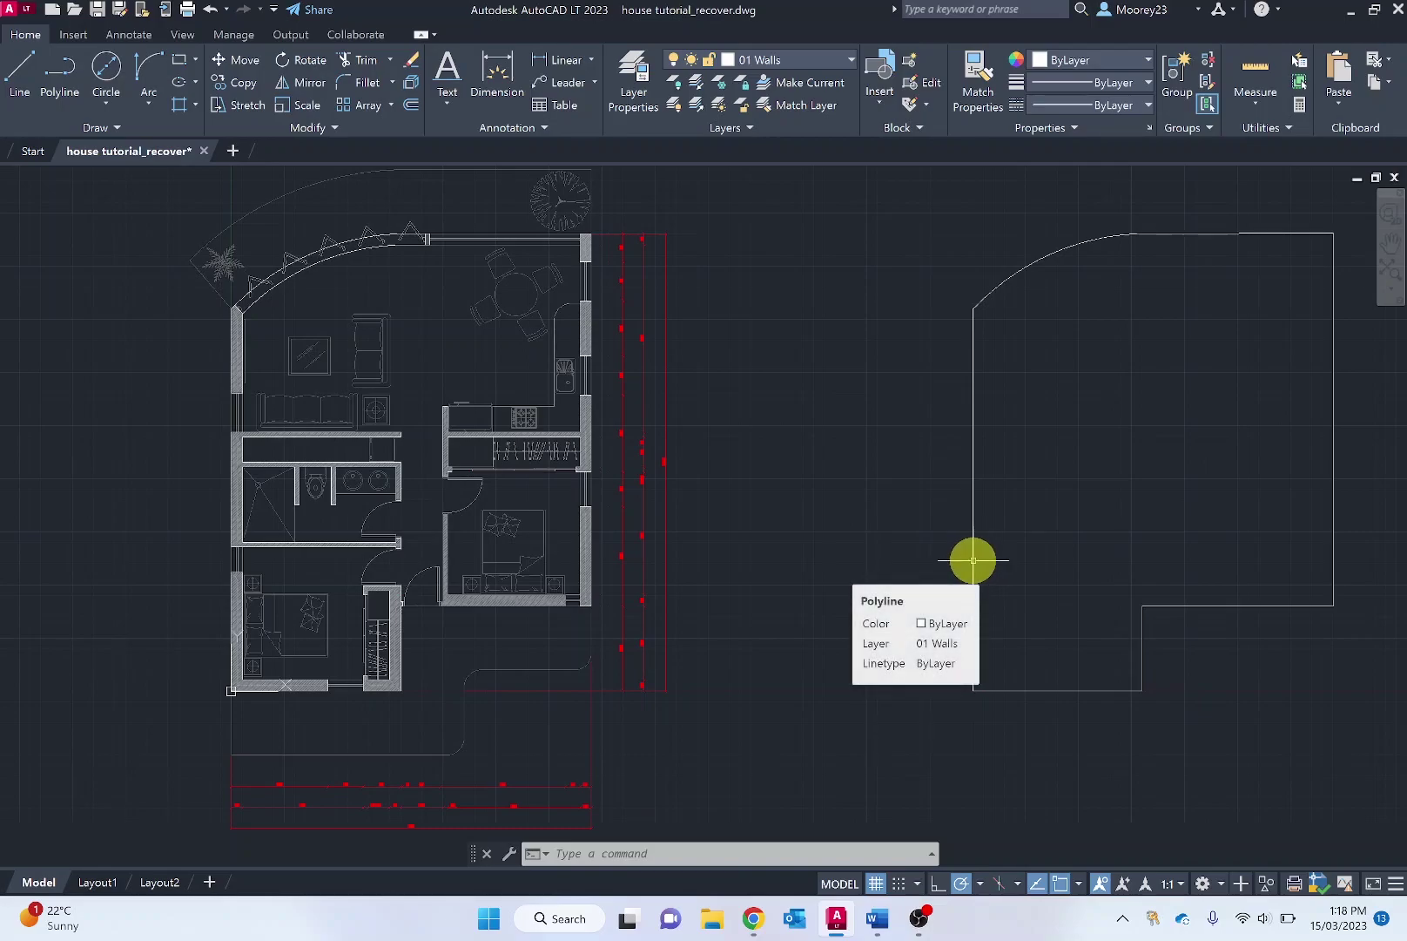
click(973, 560)
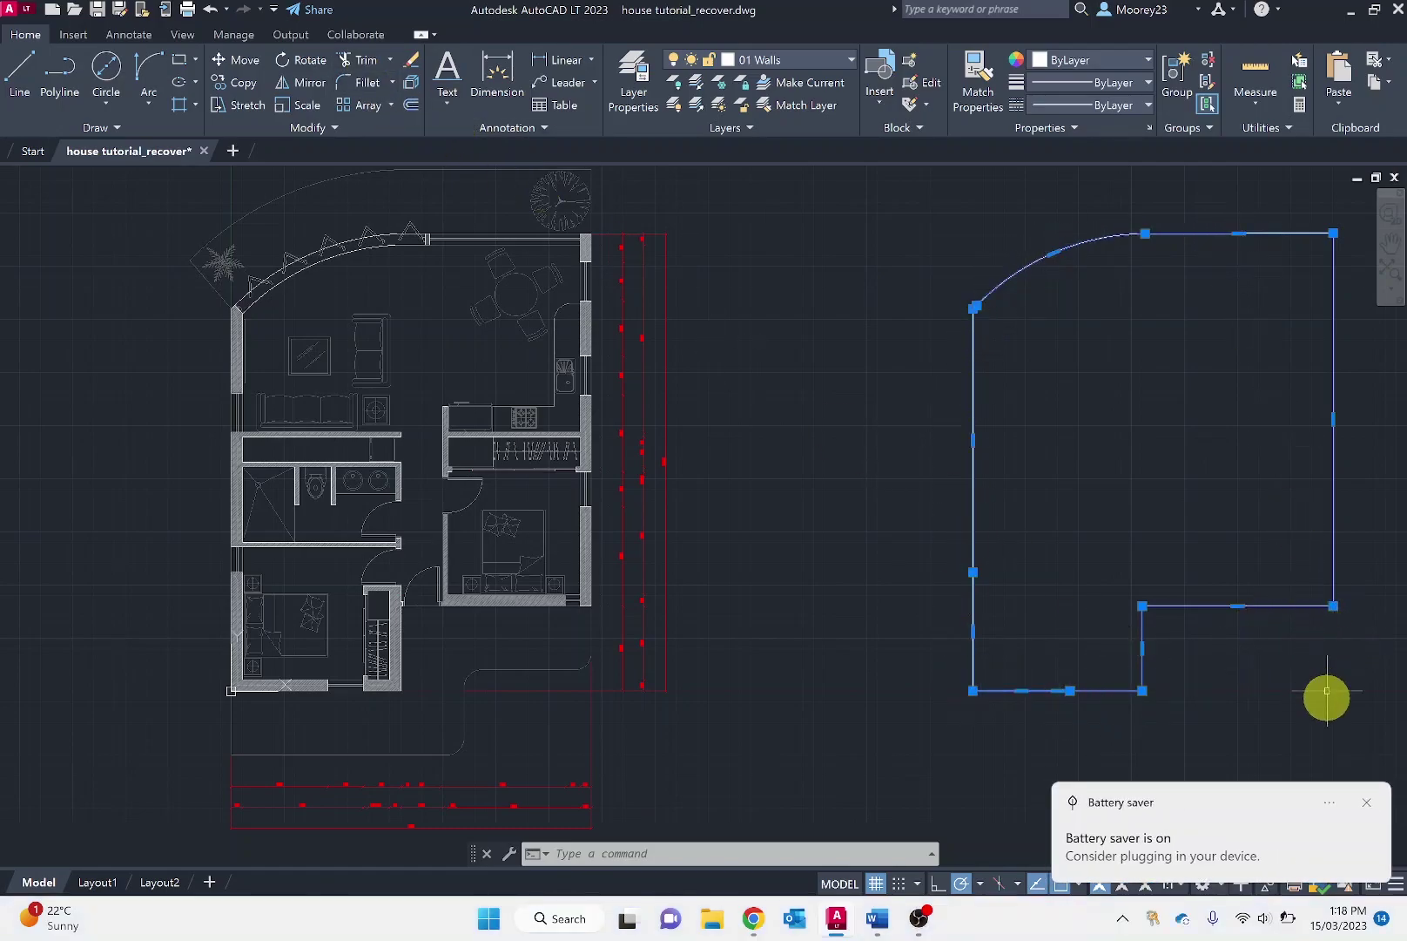
click(1367, 805)
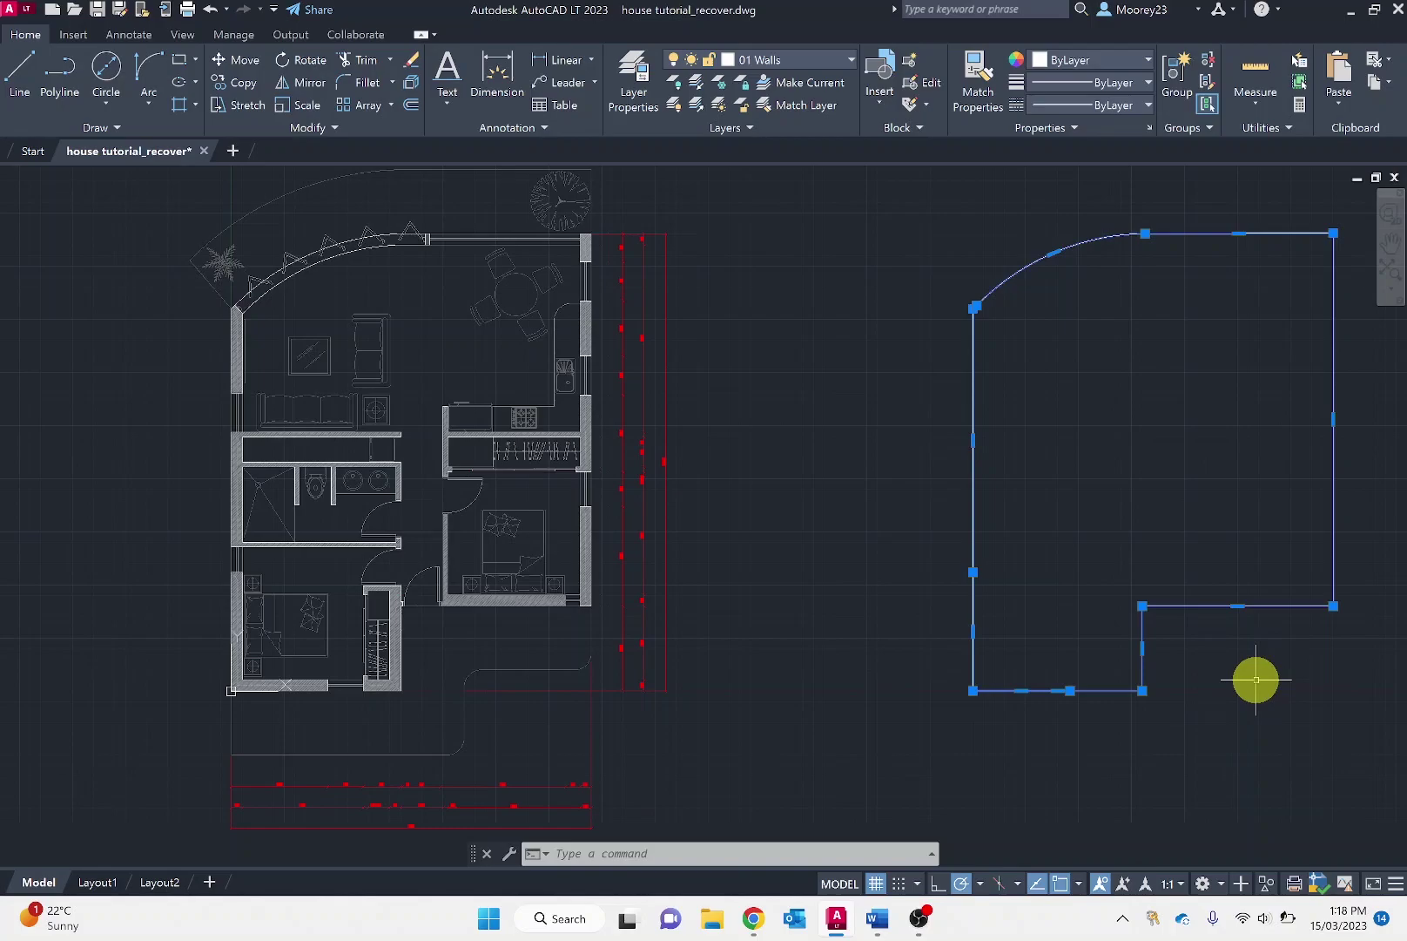
click(411, 107)
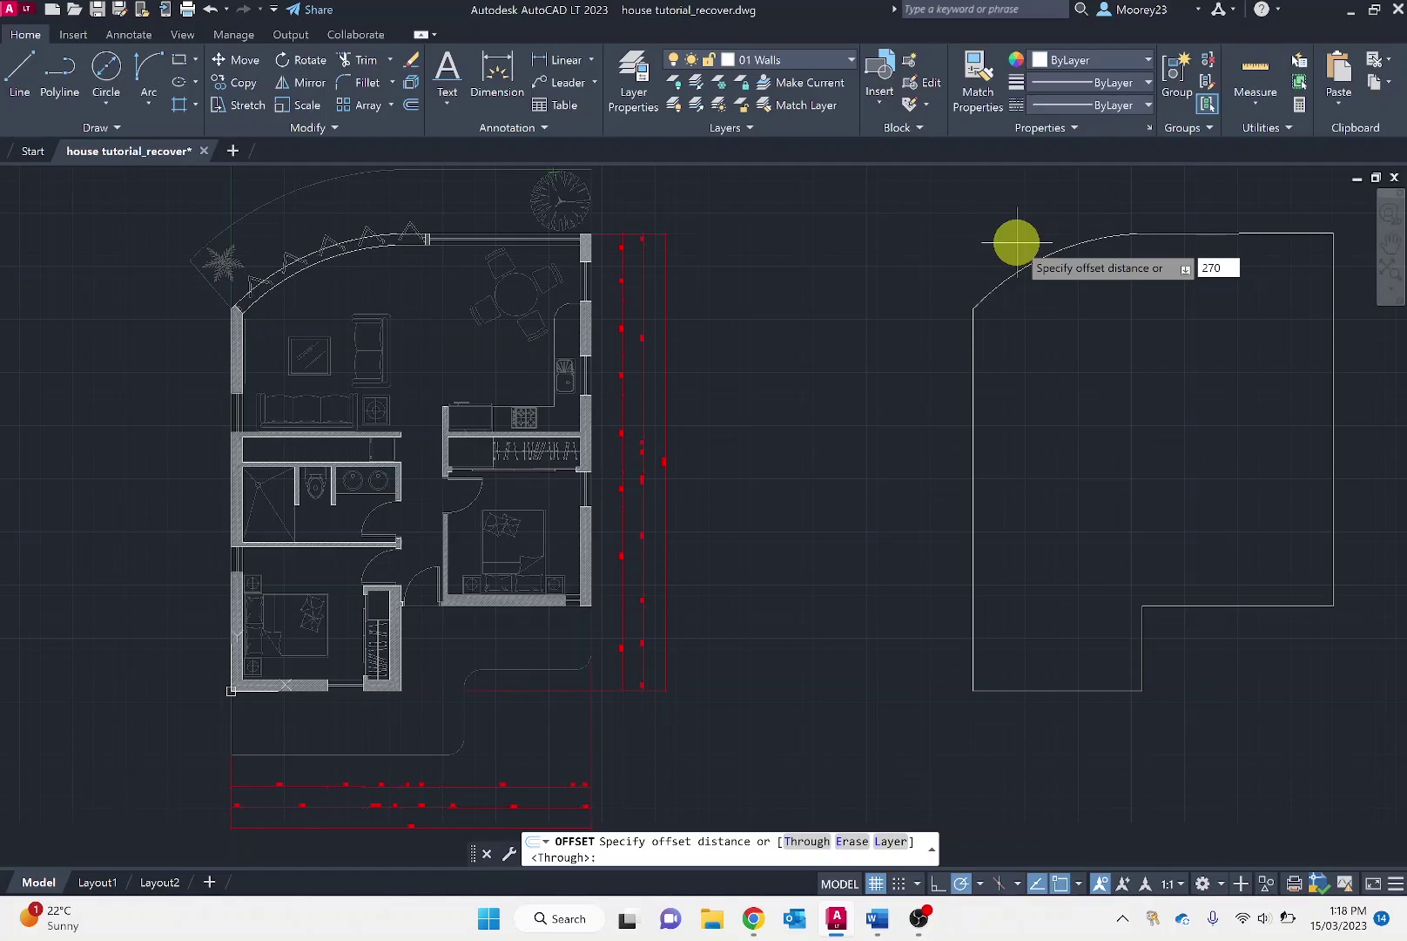
key(Return)
click(1019, 264)
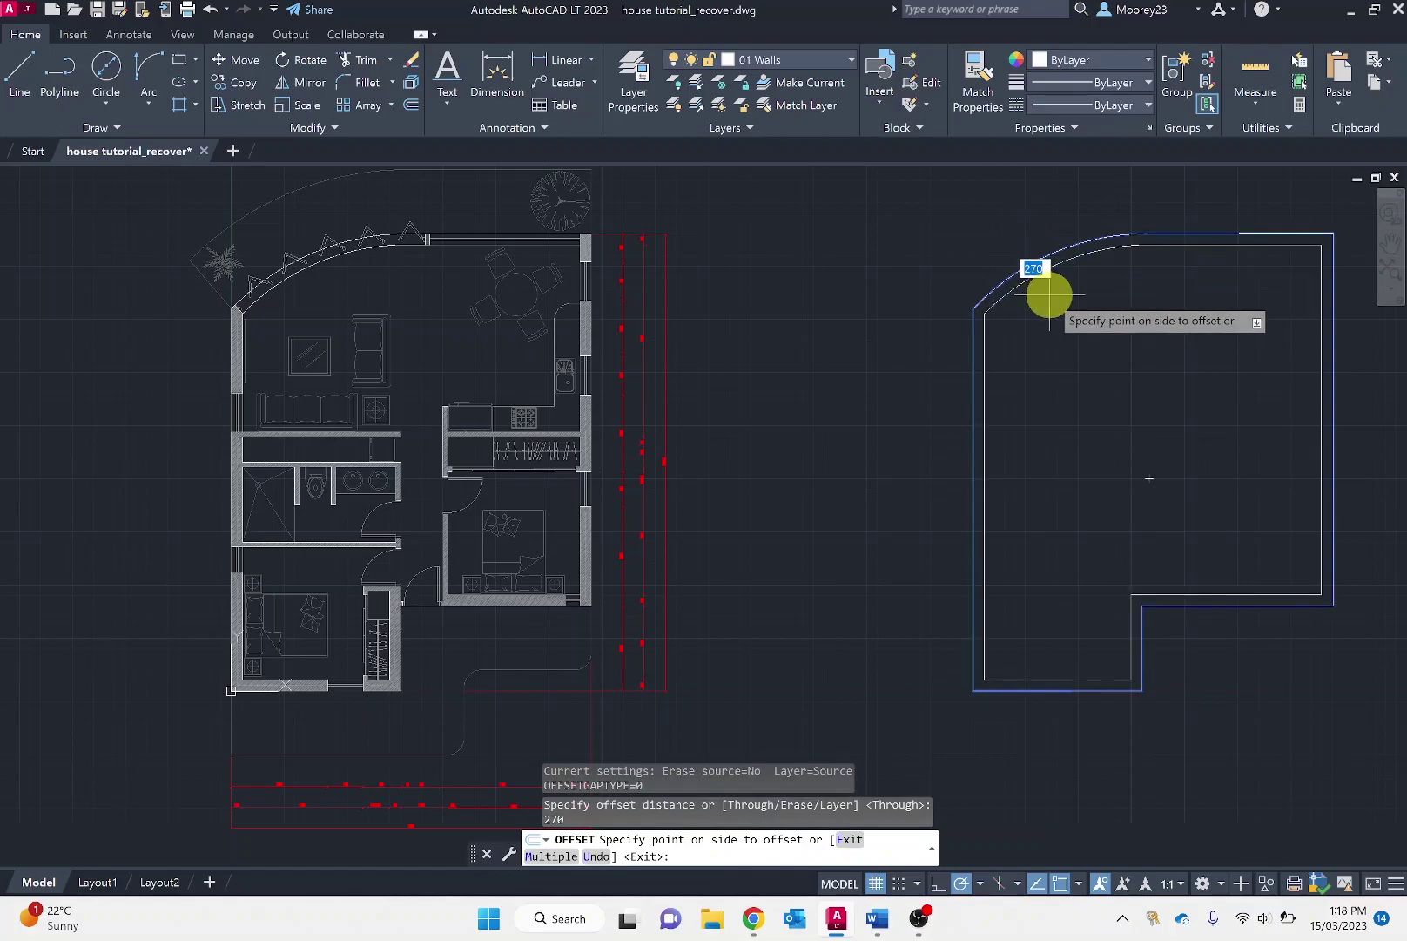
click(1050, 294)
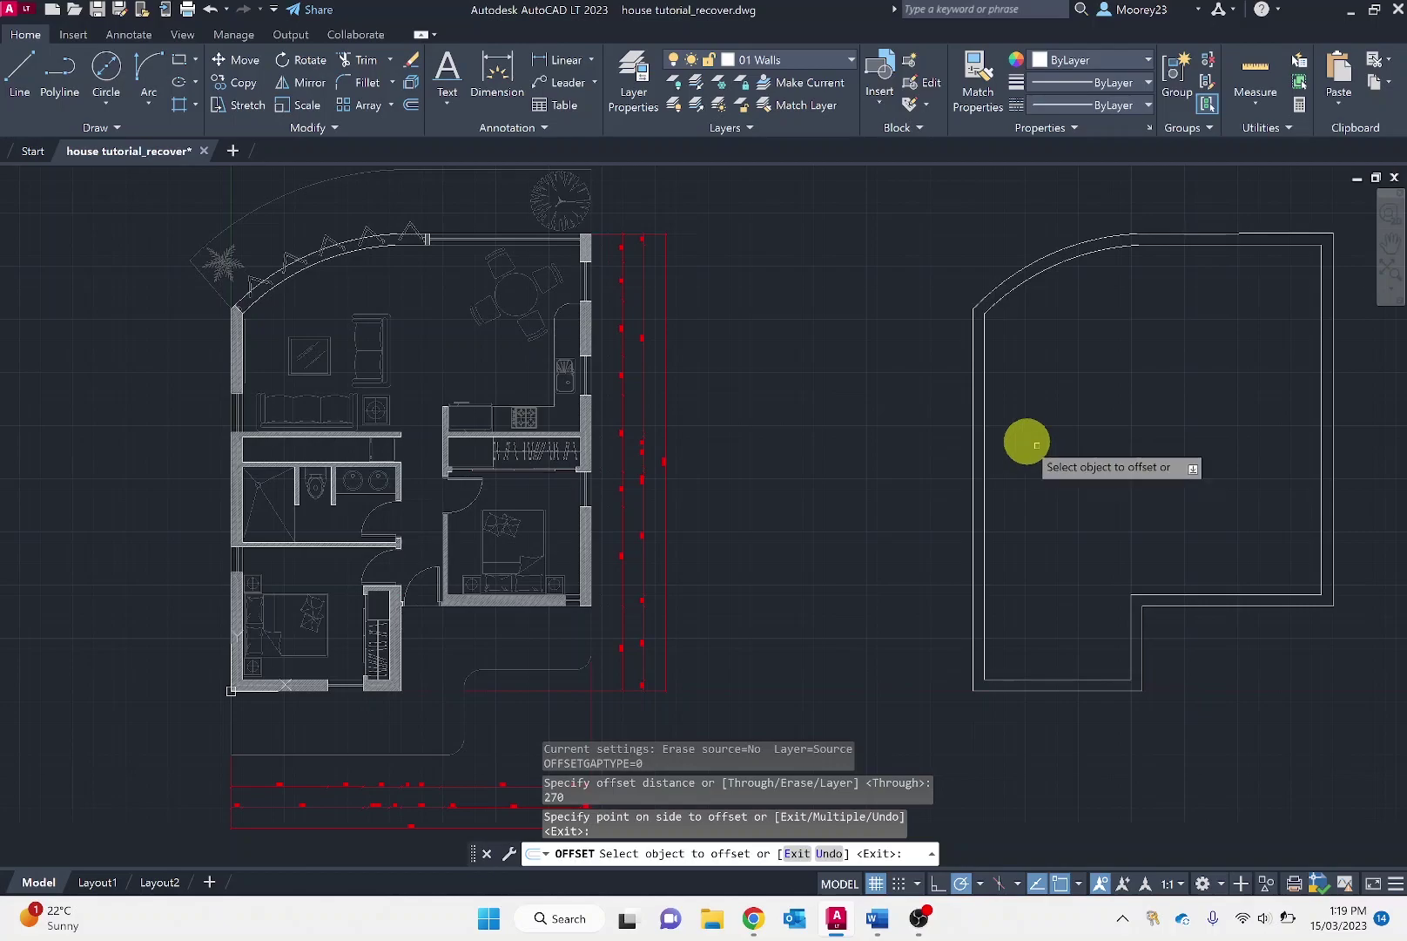
Draw a 110 by 6000 partition wall up from the plan's inner corner and a 3460 by 3120 spacer rectangle in the lower-left room.
click(180, 62)
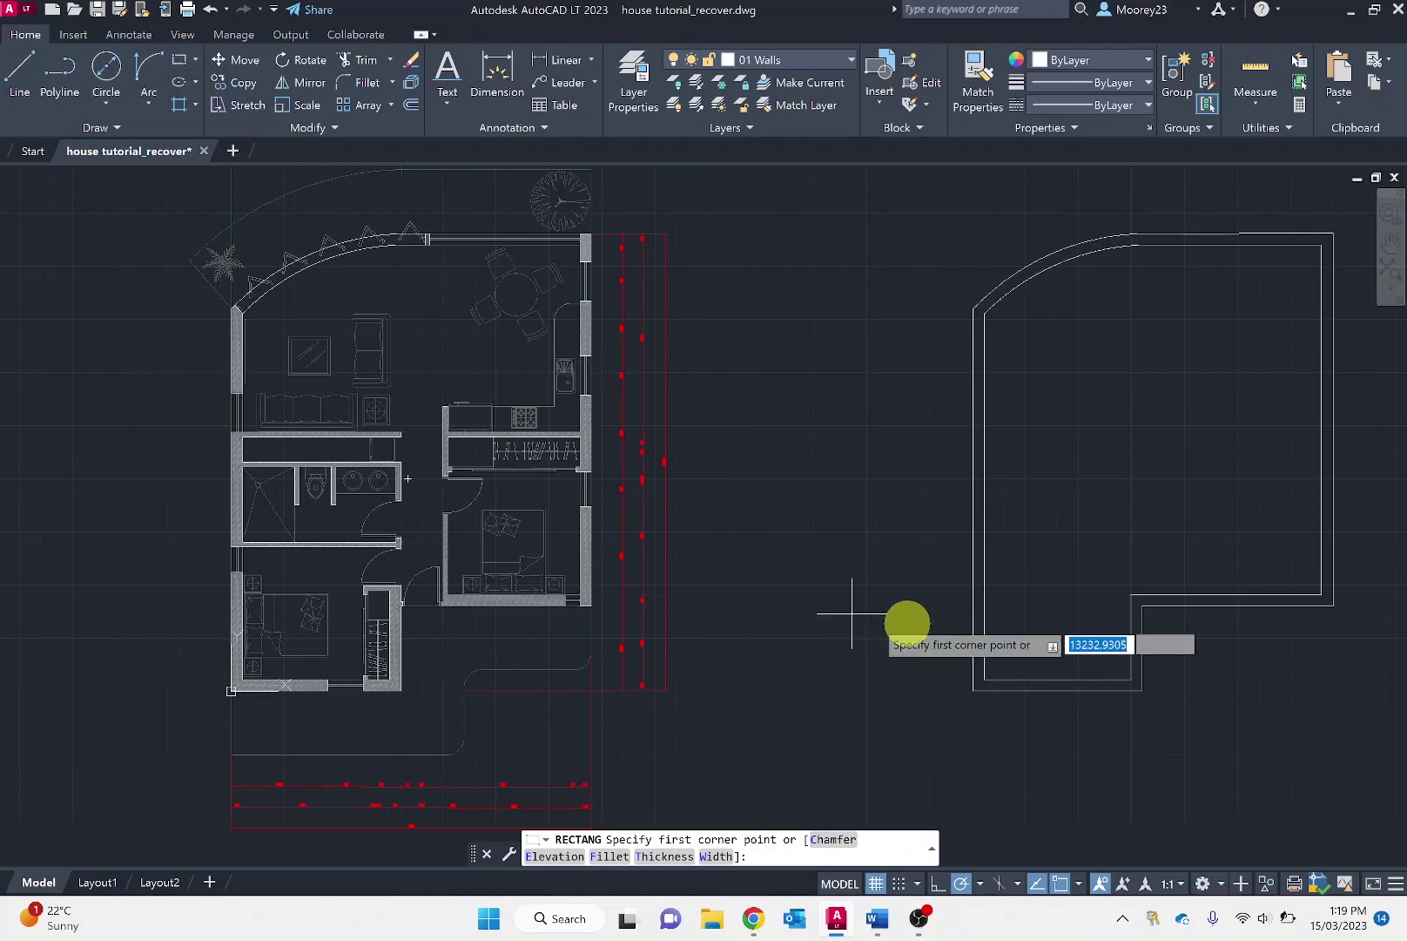
click(1154, 594)
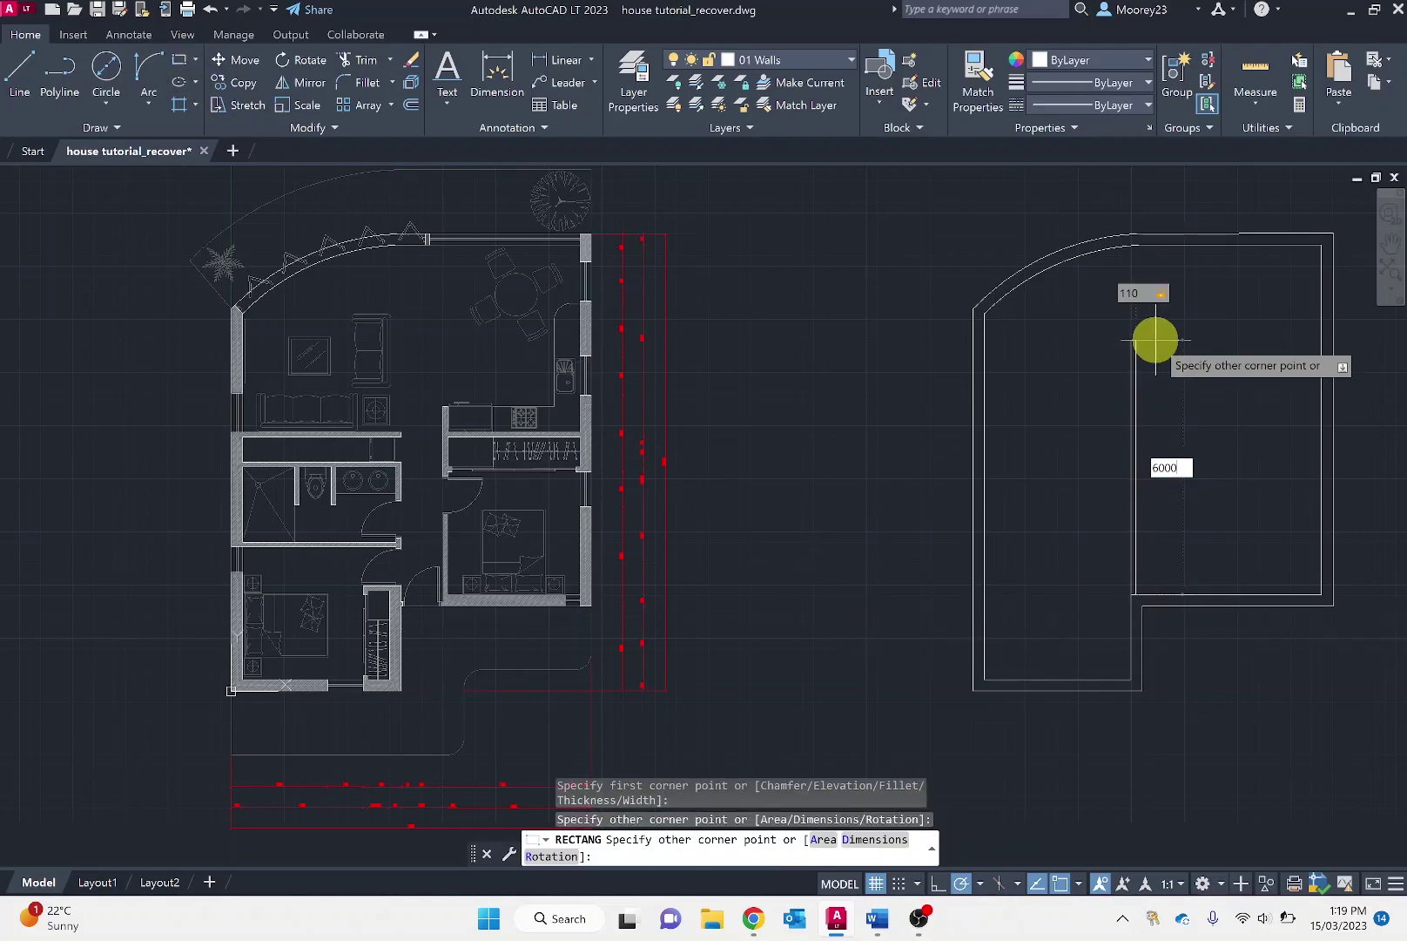
click(181, 59)
click(984, 680)
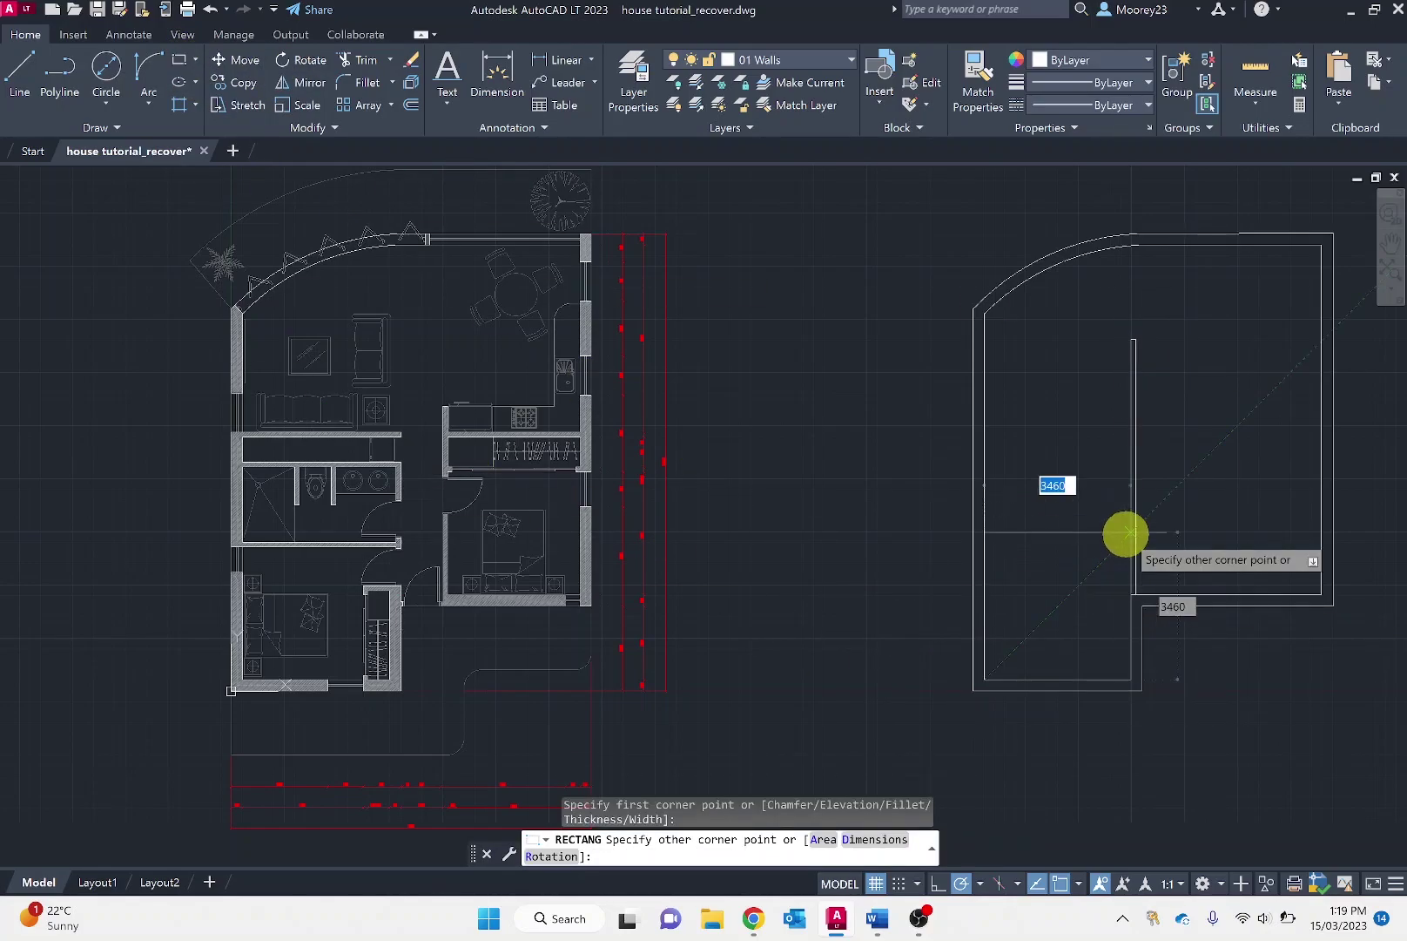
scroll(1168, 526, up, 5)
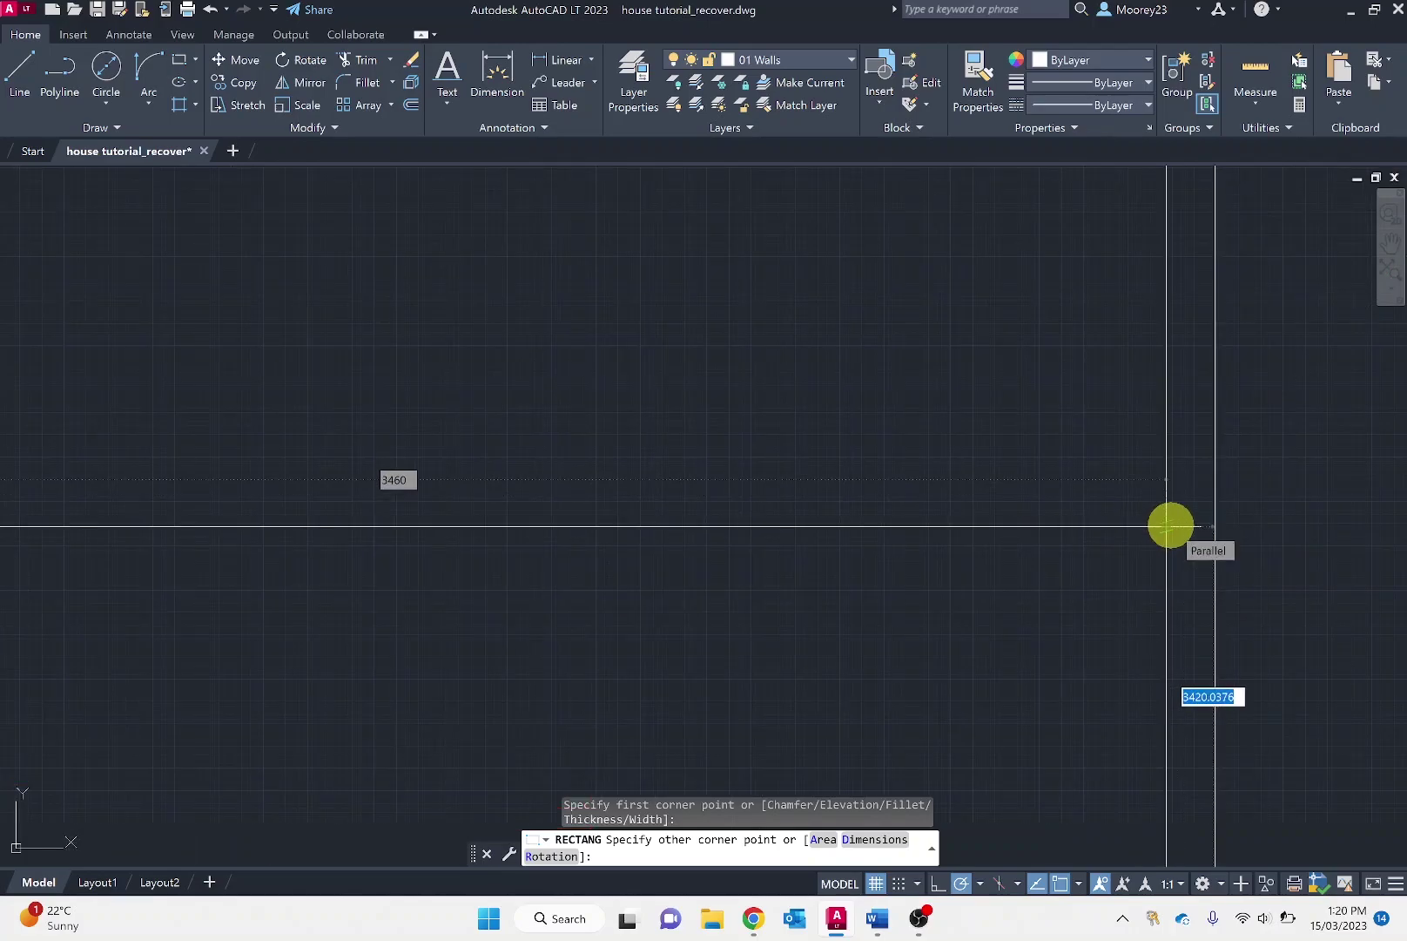
text(3120)
key(Return)
scroll(1020, 564, down, 6)
Draw a 110-thick horizontal interior wall along the top of the spacer, reaching the partition's far face.
click(181, 59)
click(808, 578)
scroll(1056, 572, up, 8)
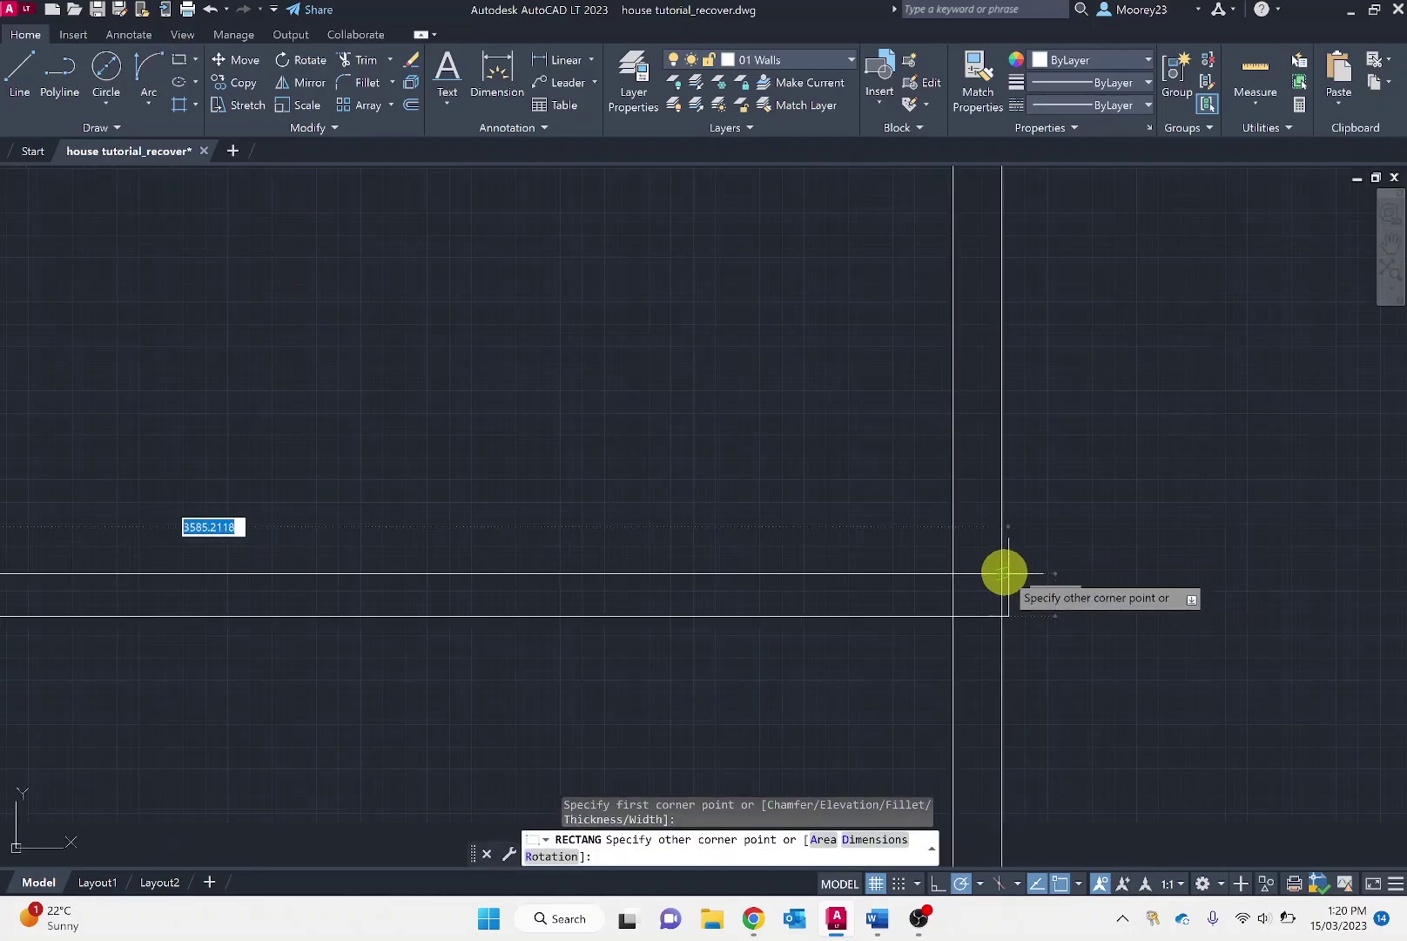
key(Tab)
text(110)
key(Return)
scroll(775, 561, down, 10)
Draw a 2000-high spacer rectangle above the first horizontal interior wall, between the exterior wall and the partition.
click(180, 59)
scroll(644, 562, up, 8)
click(645, 560)
scroll(1269, 314, down, 5)
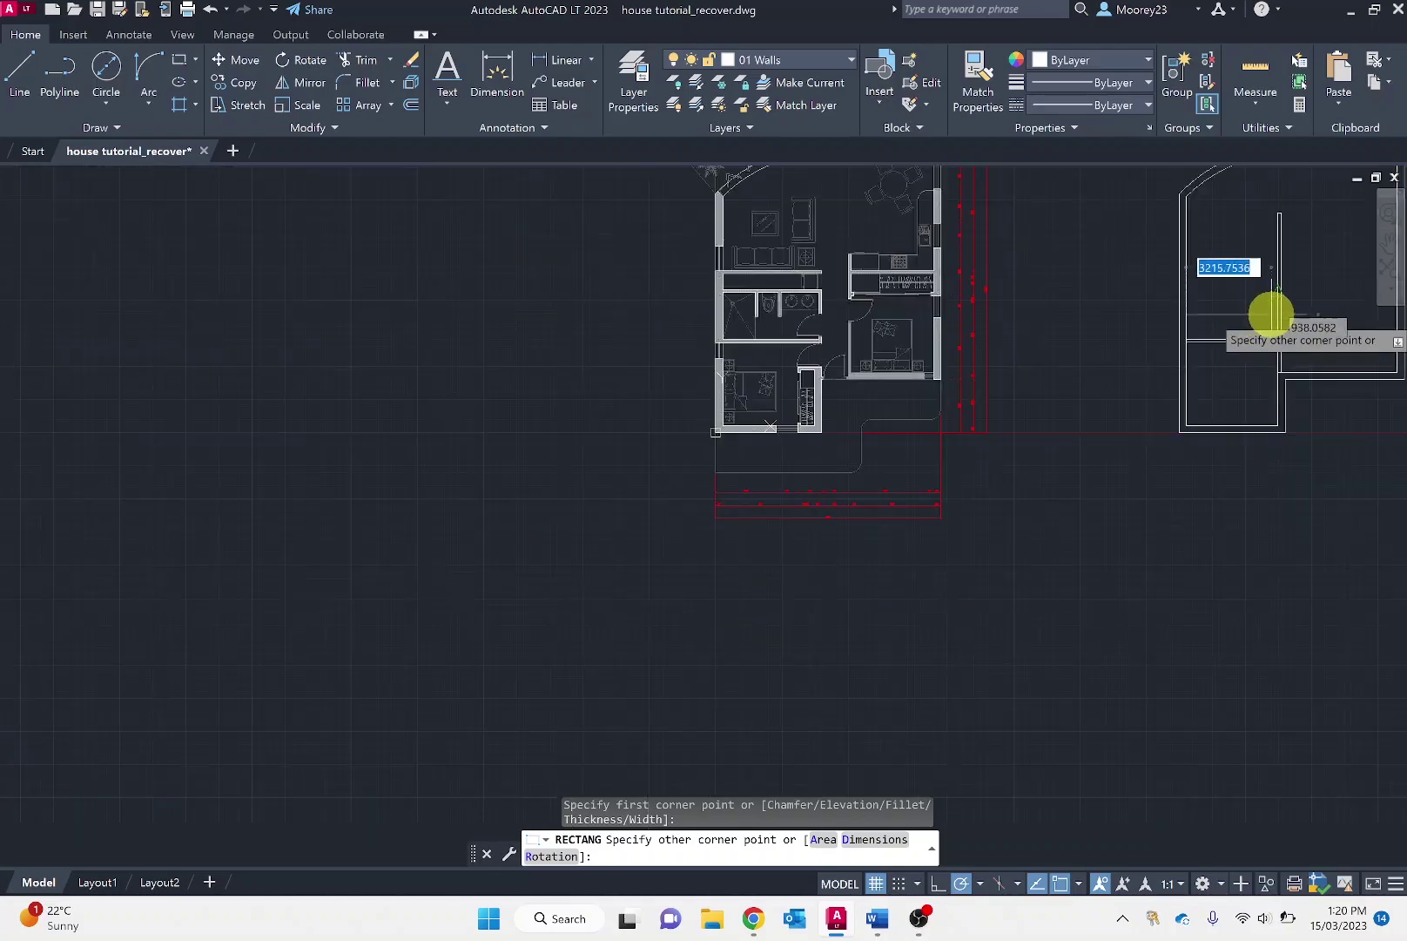
scroll(1329, 304, up, 5)
text(2000)
key(Return)
scroll(1088, 346, down, 4)
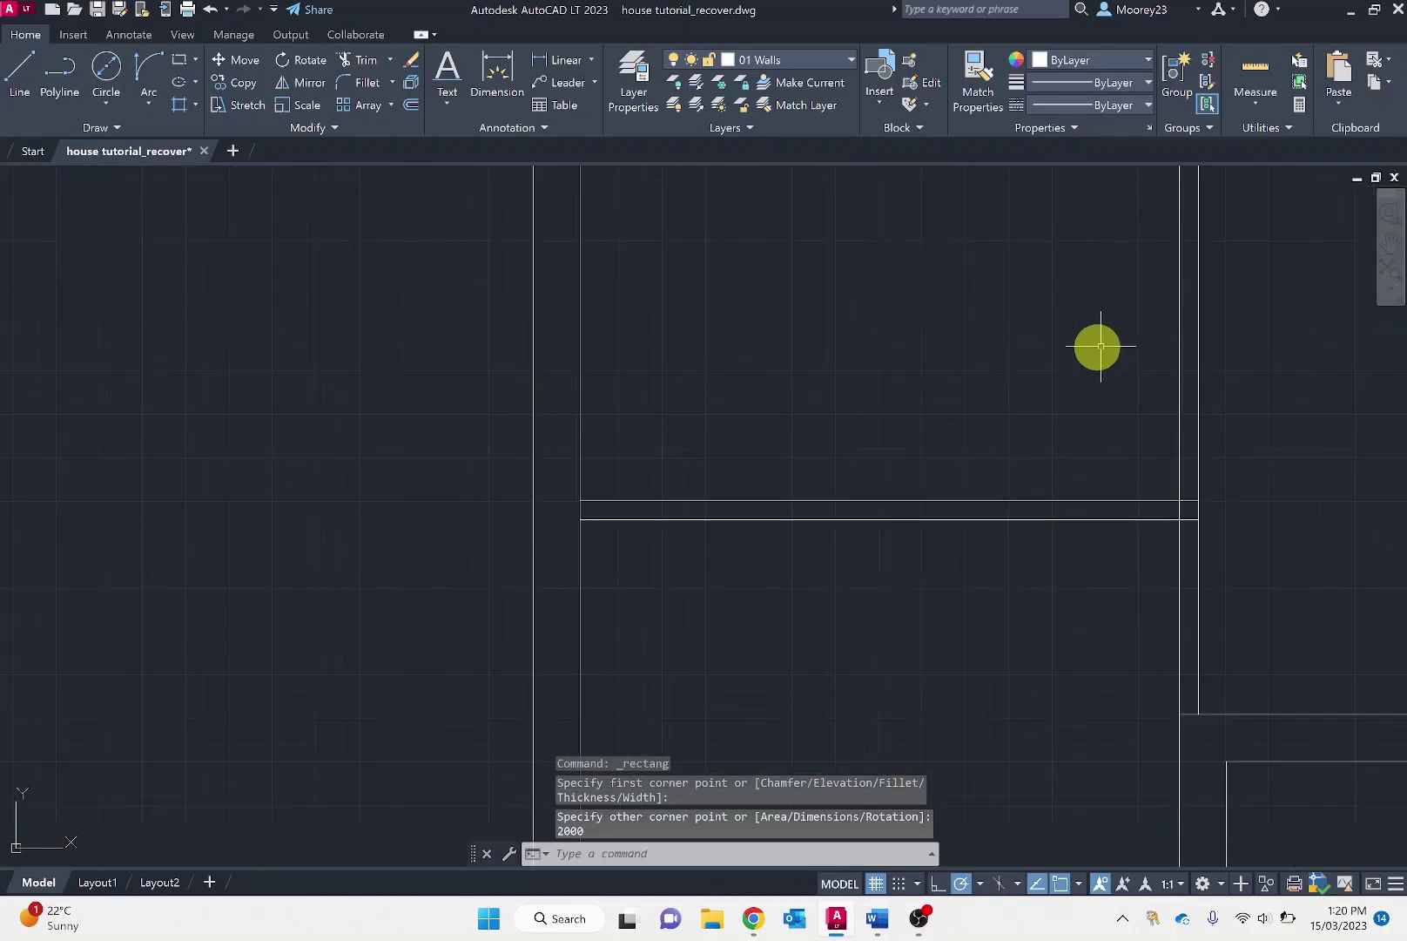
Draw a second 110-thick horizontal interior wall on top of the 2000-high spacer.
middle_drag(1002, 288, 821, 549)
click(181, 59)
click(678, 509)
scroll(923, 509, up, 4)
scroll(900, 449, up, 5)
key(Tab)
text(110)
key(Return)
scroll(646, 455, down, 10)
Draw a 600-high spacer rectangle above the second horizontal interior wall, ending at the partition.
click(180, 59)
scroll(417, 447, up, 2)
click(409, 469)
scroll(1030, 361, up, 3)
key(Tab)
text(600)
key(Tab)
scroll(1014, 377, up, 5)
click(1019, 377)
scroll(884, 377, down, 10)
Draw a third 110-thick horizontal interior wall on top of the 600-high spacer.
key(Return)
click(273, 375)
scroll(895, 358, up, 4)
text(110)
key(Return)
scroll(755, 461, down, 6)
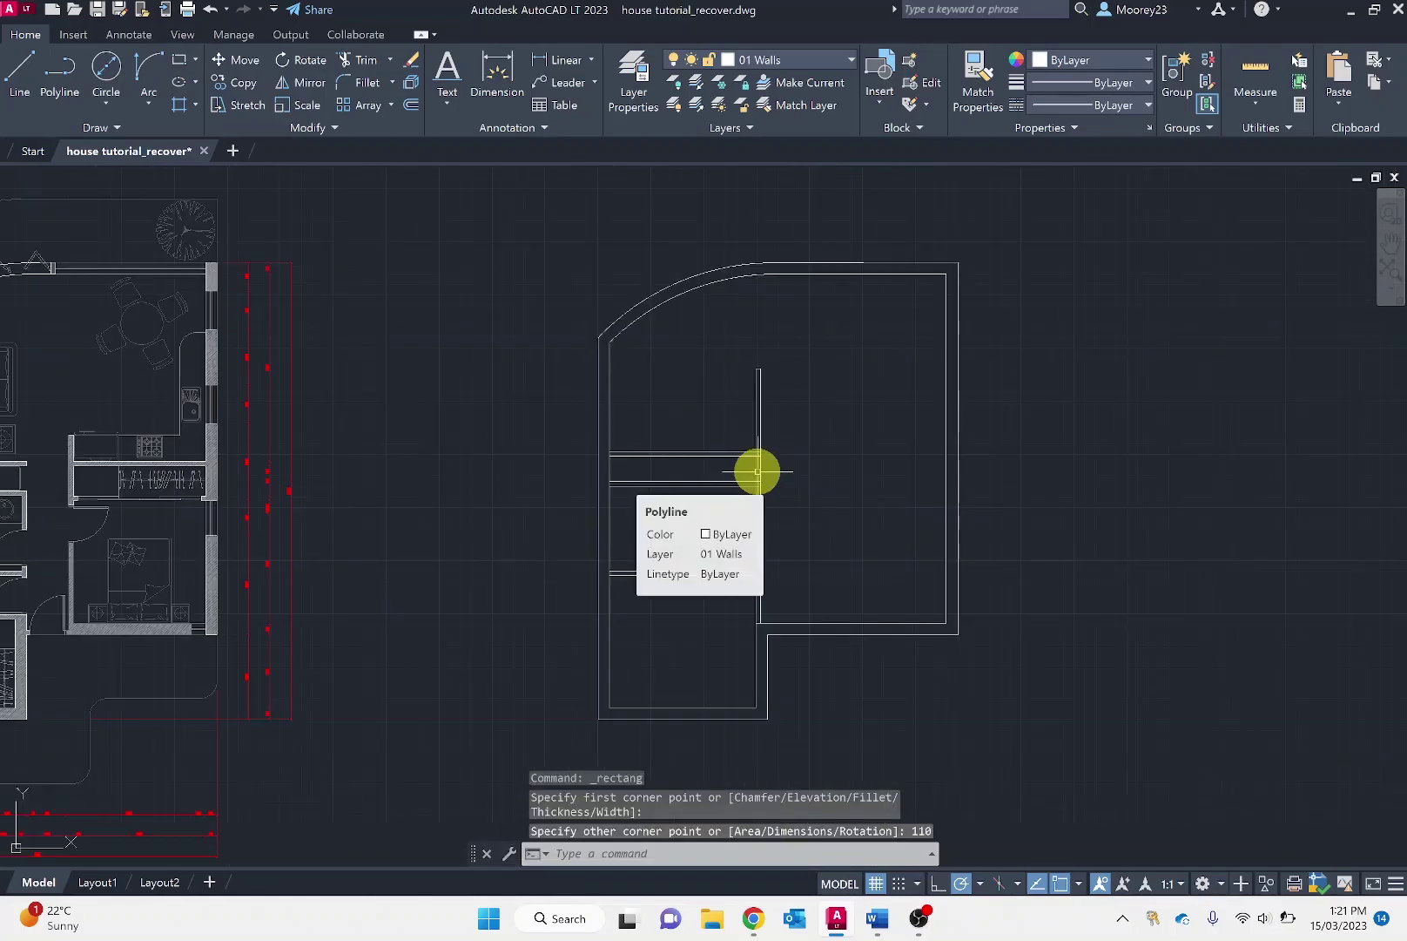
Draw a 3500 by 110 horizontal wall from the right exterior wall's inner face, aligned with the second interior wall.
click(180, 60)
scroll(757, 488, up, 4)
scroll(636, 496, down, 2)
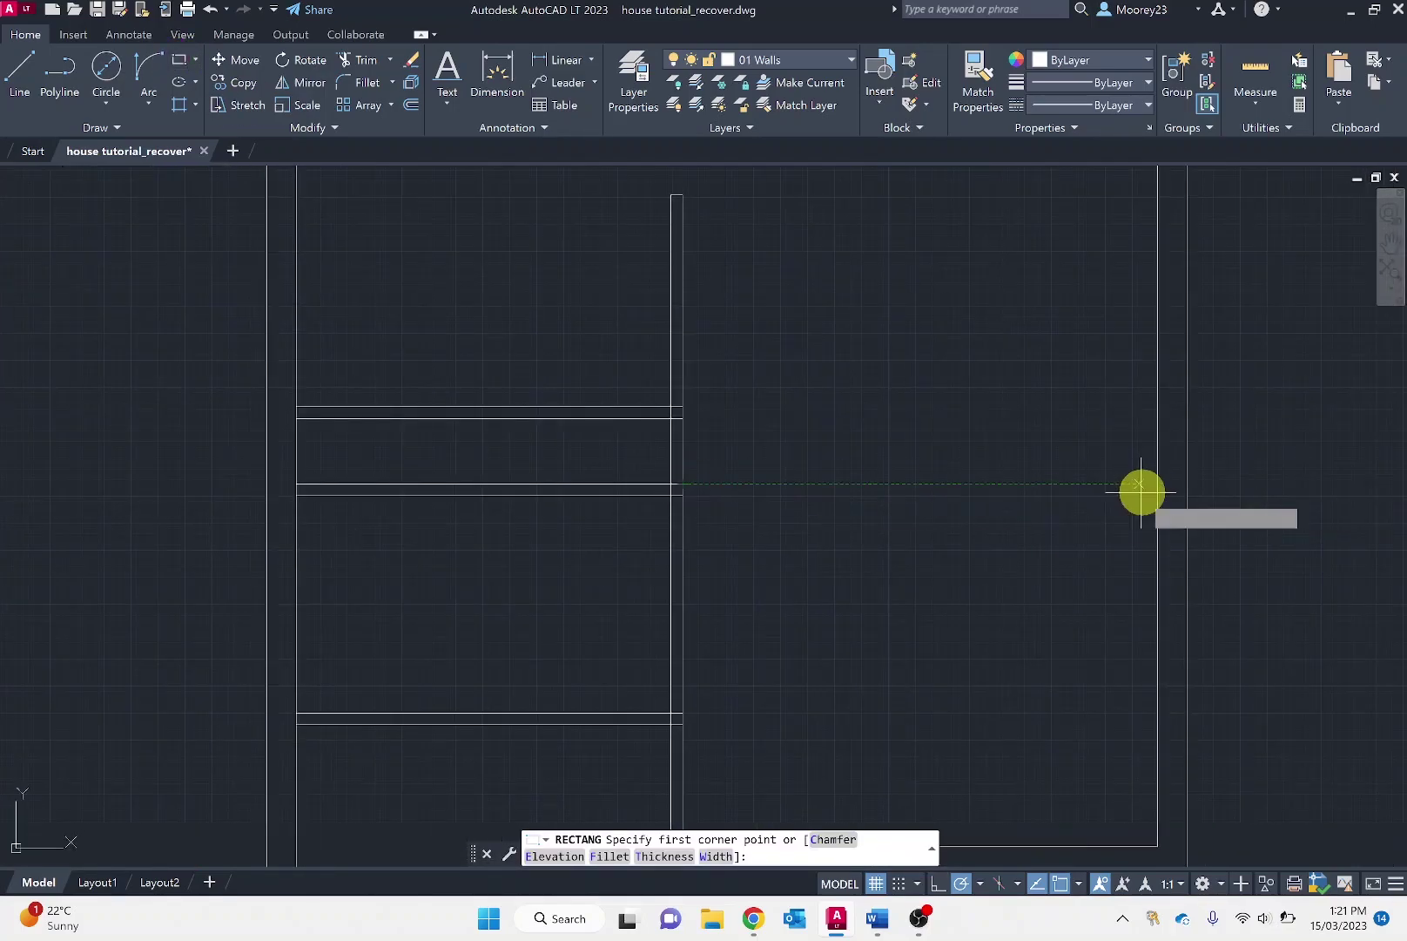
click(1157, 484)
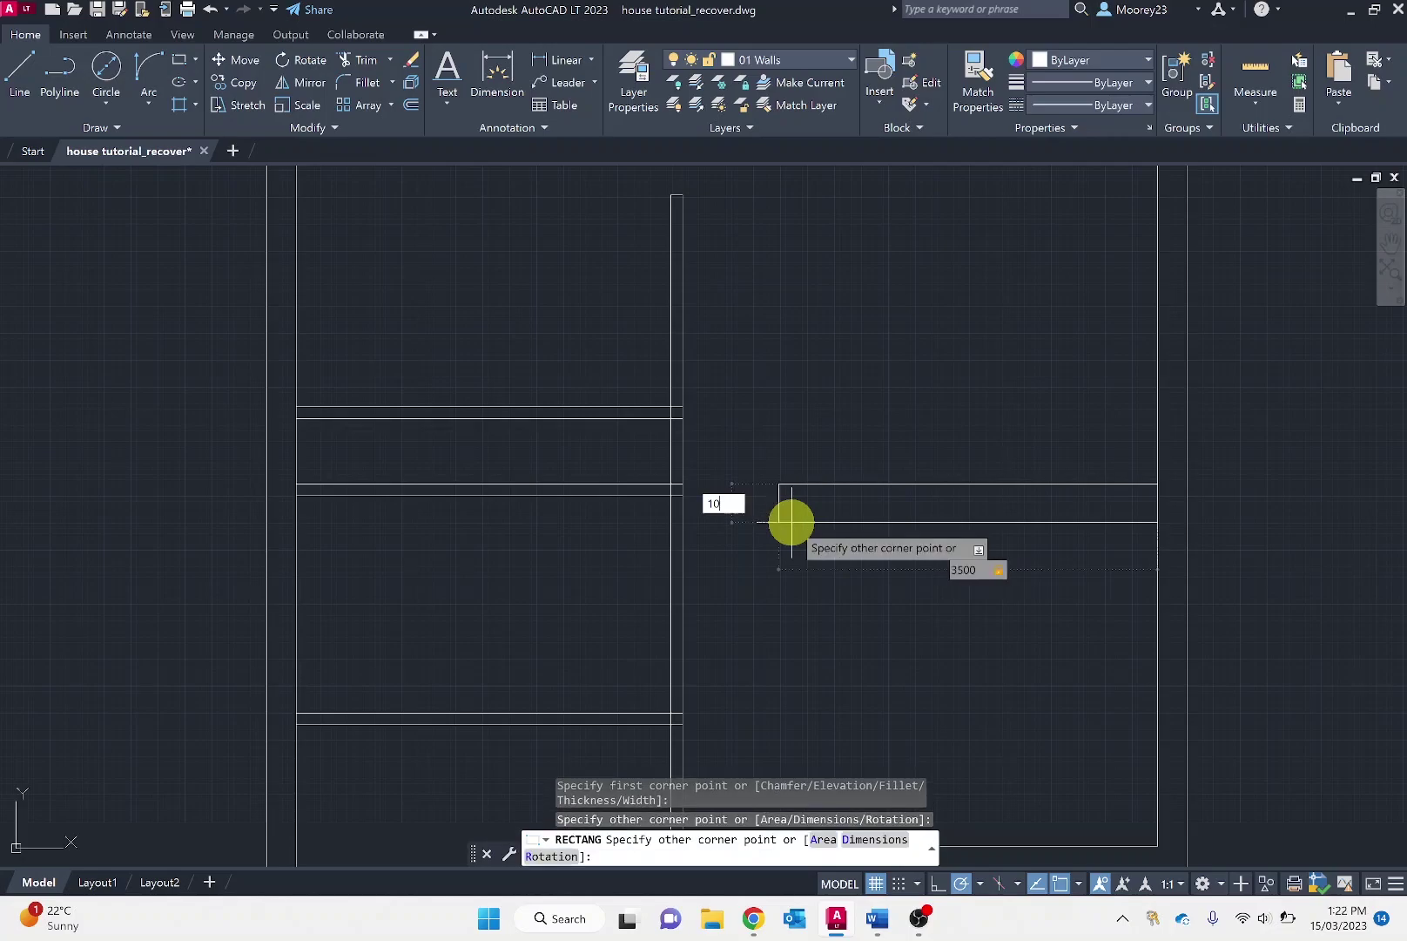
key(BackSpace)
text(10)
key(Return)
Draw a 110 by 825 rectangle down from the left end of the right bedroom's upper wall.
click(180, 60)
scroll(855, 634, up, 2)
middle_drag(854, 635, 721, 439)
scroll(723, 438, down, 2)
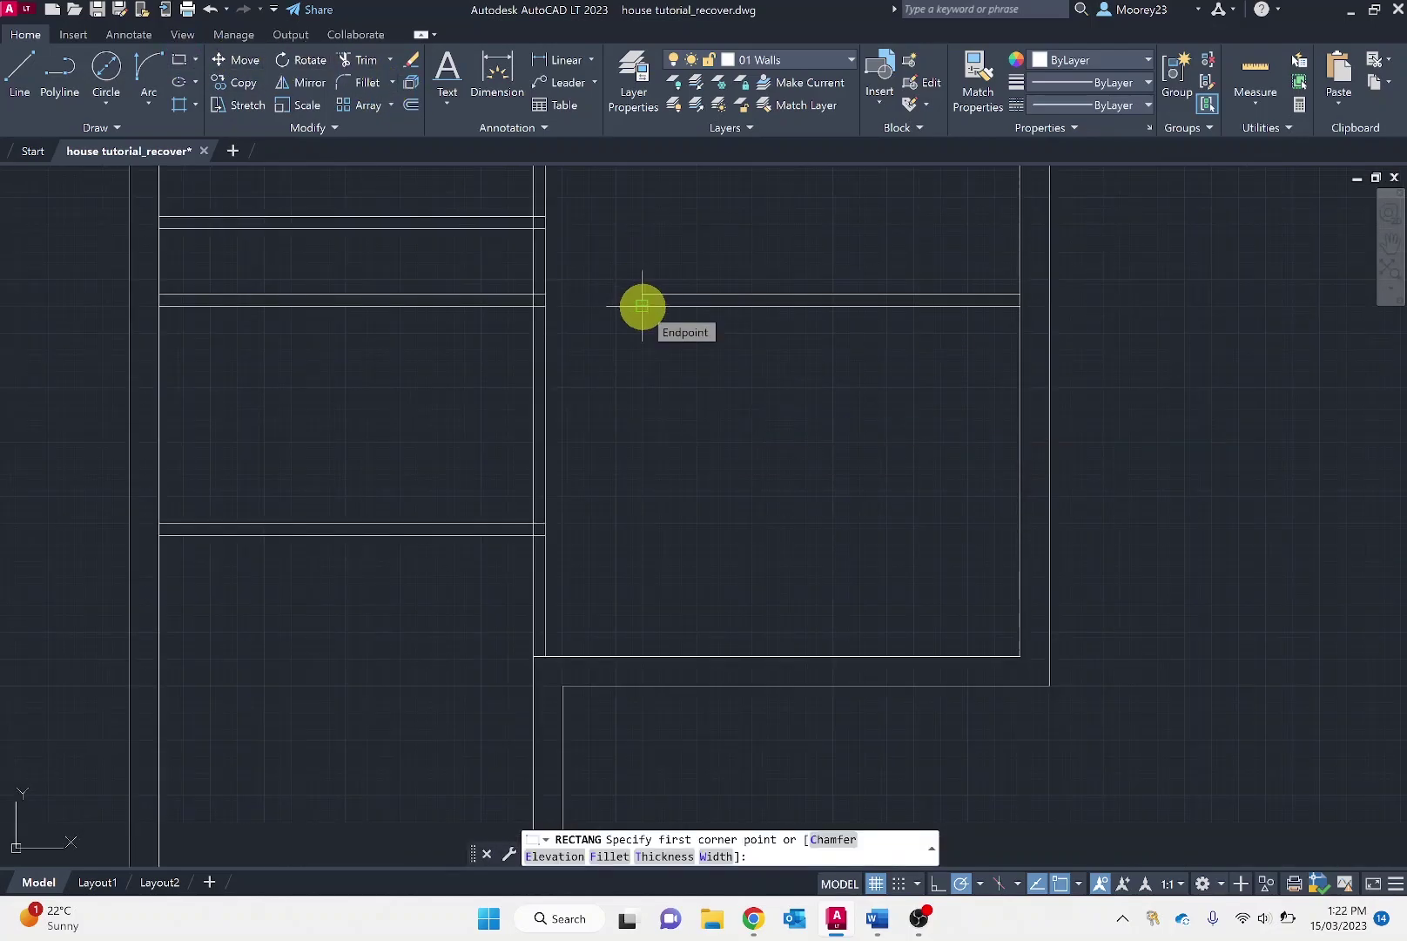
click(642, 306)
text(110)
key(Tab)
text(825)
key(Return)
Continue the right bedroom's left wall with a 110 by 2415 rectangle down to the exterior wall.
key(Return)
click(643, 393)
text(110)
key(Tab)
text(2415)
Draw a short horizontal interior wall leftward from the partition's foot as the top of the lower-left bedroom's robe.
key(Return)
middle_drag(559, 685, 651, 386)
click(180, 60)
click(624, 362)
text(10)
Draw small nibs for the lower-left bedroom's robe: one below the short wall's free end and a 100 by 100 one on the bottom wall.
key(Return)
key(Return)
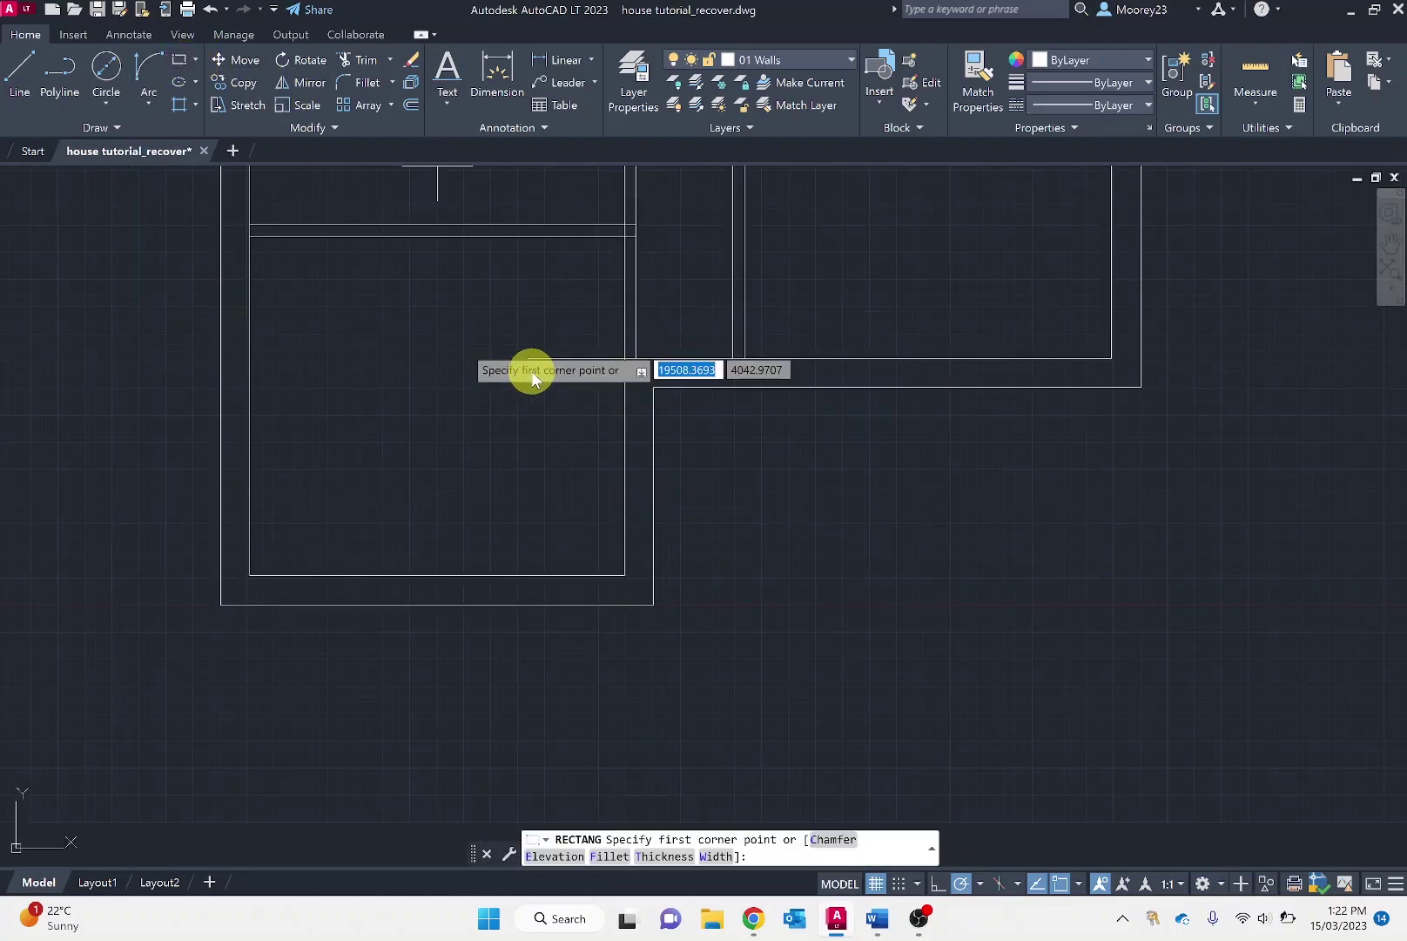
click(540, 381)
text(10)
Draw a 100-wide nib on the inner face of the right bedroom's left wall.
key(Return)
key(Return)
click(529, 577)
text(100)
key(Tab)
text(100)
key(Return)
scroll(889, 326, down, 2)
middle_drag(889, 327, 503, 716)
scroll(503, 716, up, 2)
Draw a matching 100 by 110 nib on the right exterior wall, opposite the bedroom's left nib.
key(Return)
click(358, 485)
text(100)
key(Tab)
text(100)
key(Return)
key(Return)
click(723, 485)
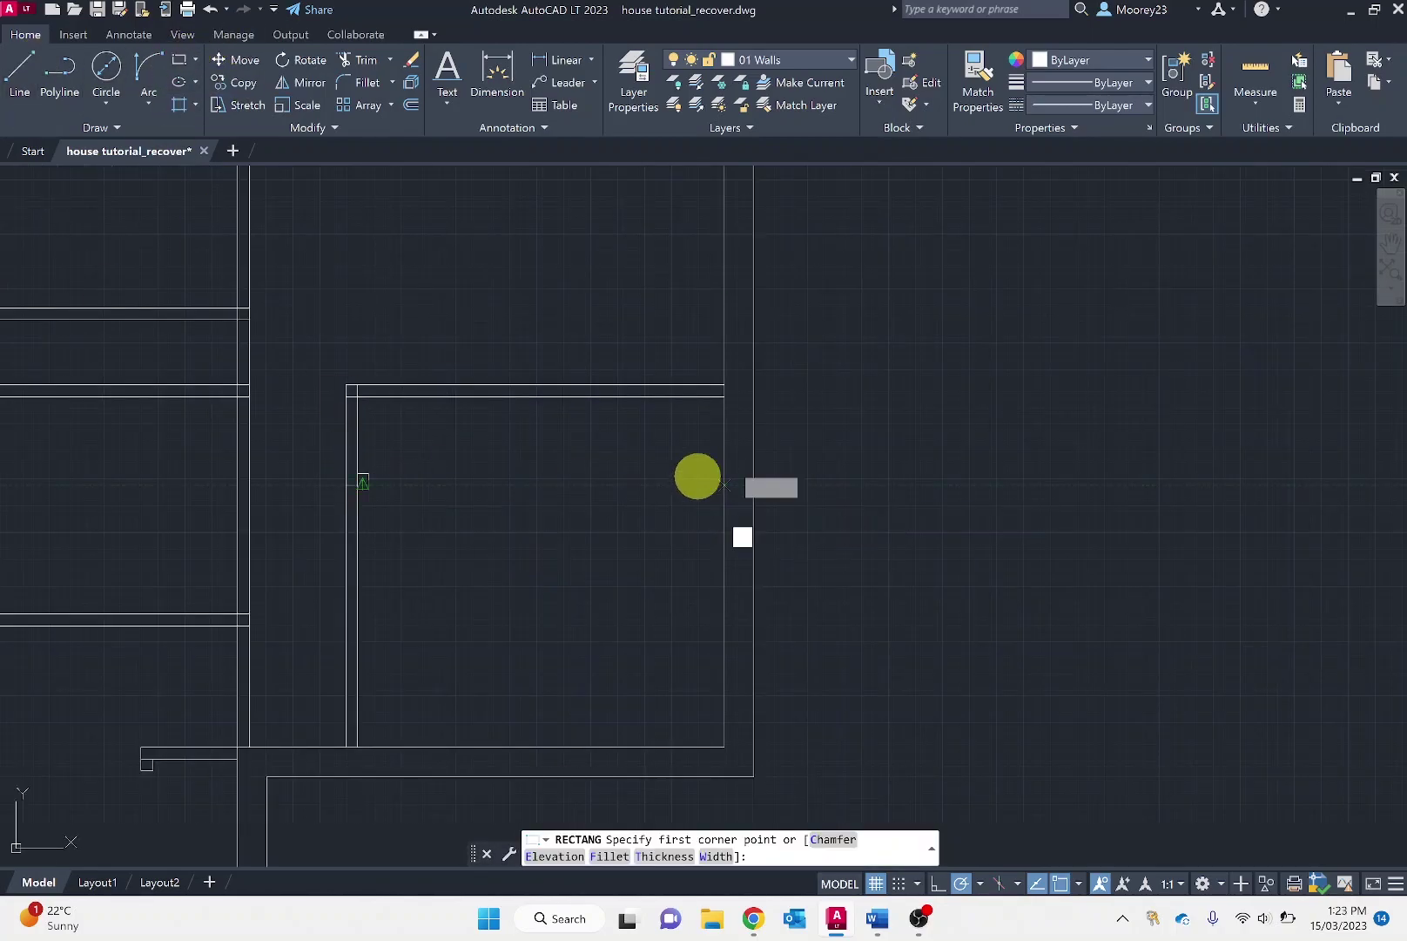
text(100)
key(Tab)
text(110)
key(Return)
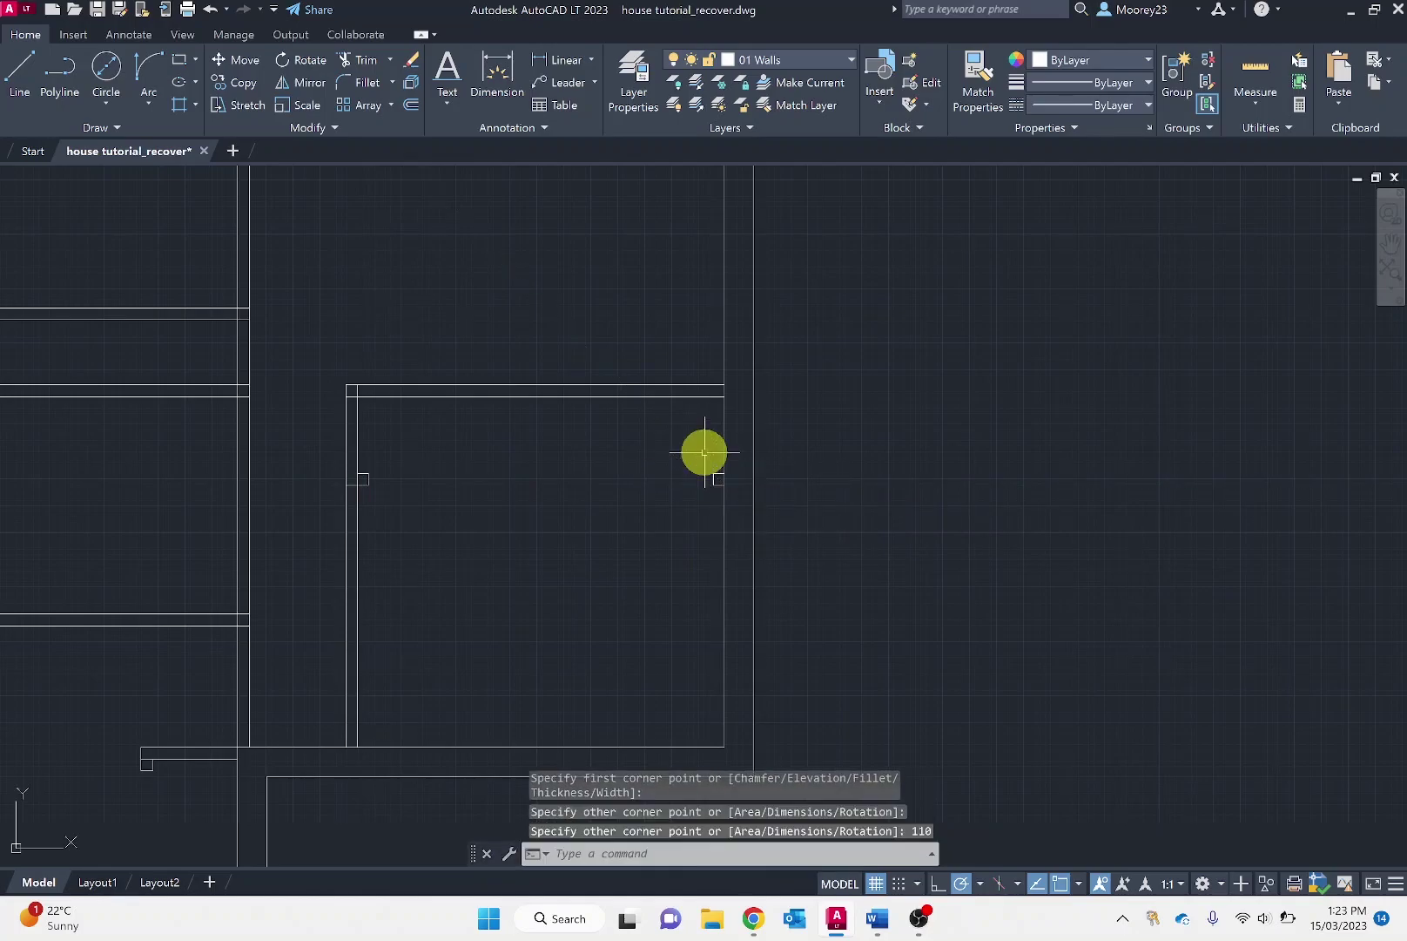
Trim off both lines of the central vertical partition where they extend above the uppermost interior horizontal wall.
scroll(704, 452, down, 3)
click(364, 61)
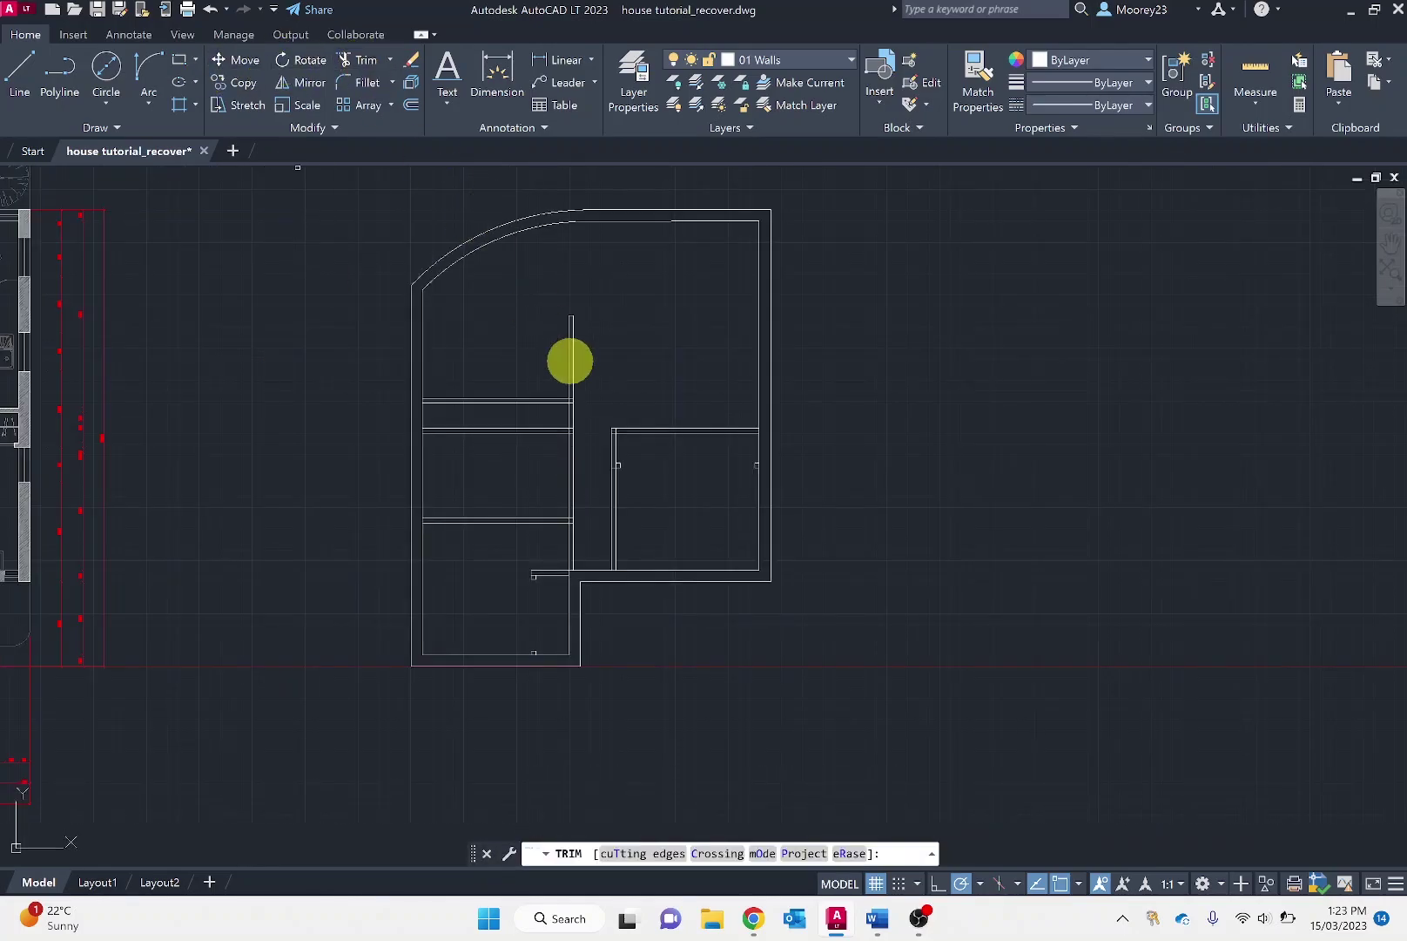
scroll(576, 372, up, 5)
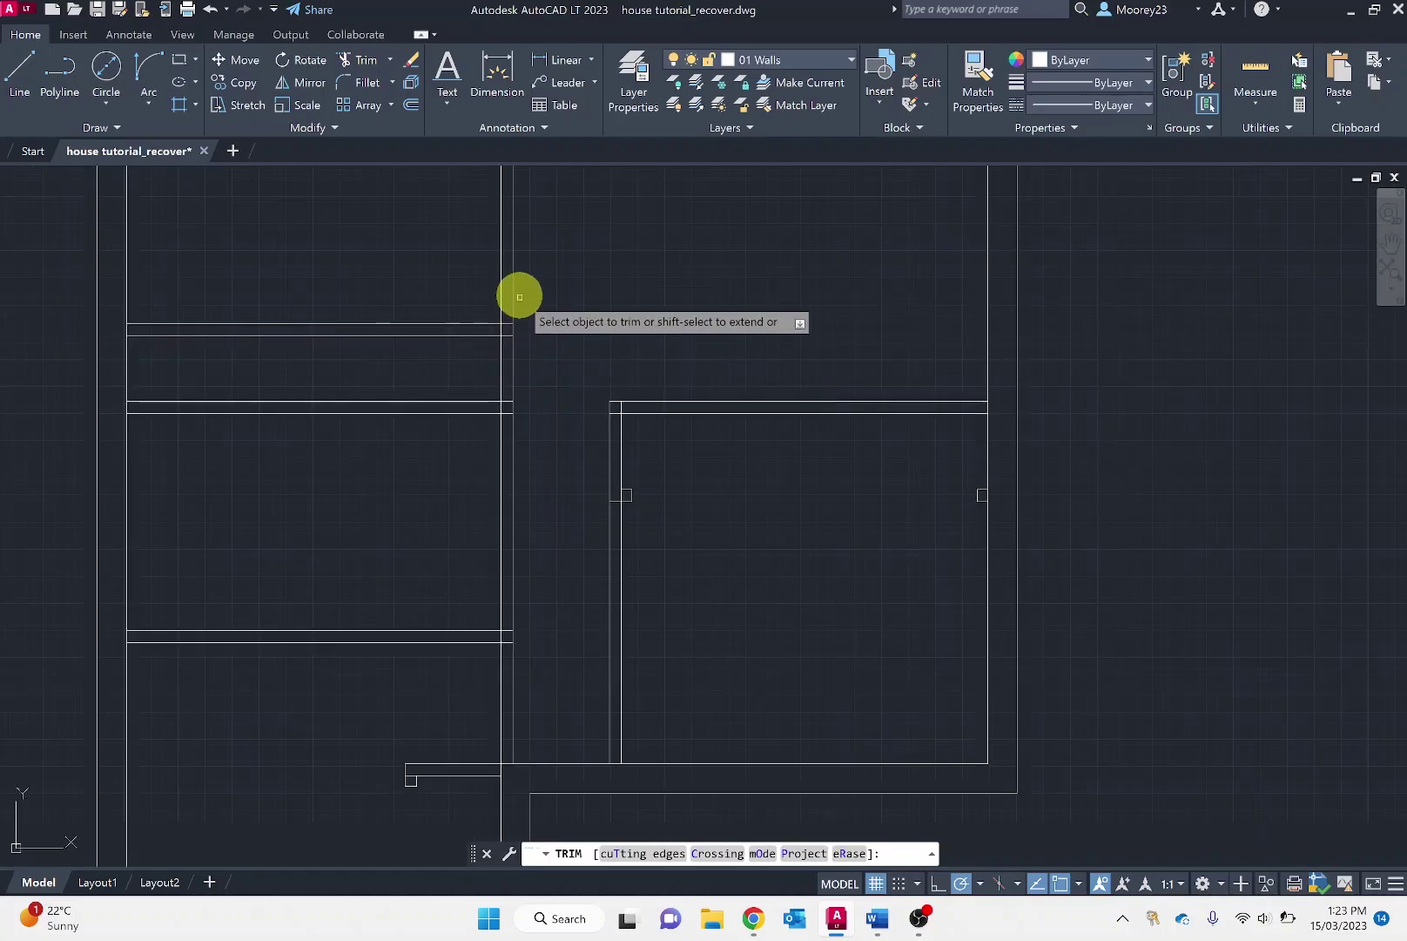
click(510, 285)
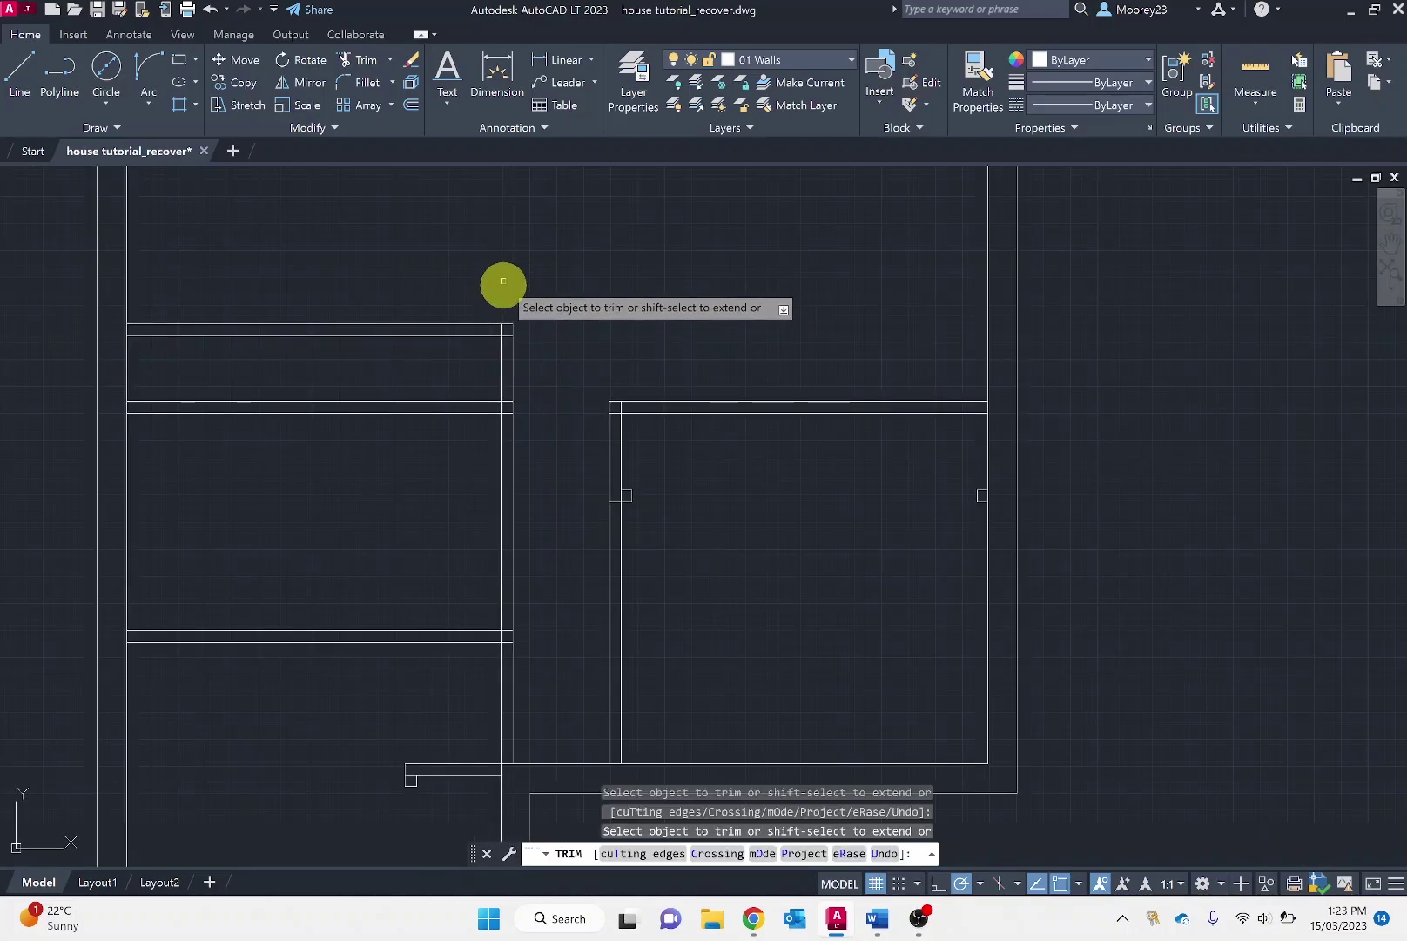
Trim away the central partition between the uppermost interior horizontal wall and the wall below it, leaving a clean free wall end.
scroll(504, 288, down, 5)
scroll(503, 213, up, 4)
scroll(499, 230, up, 2)
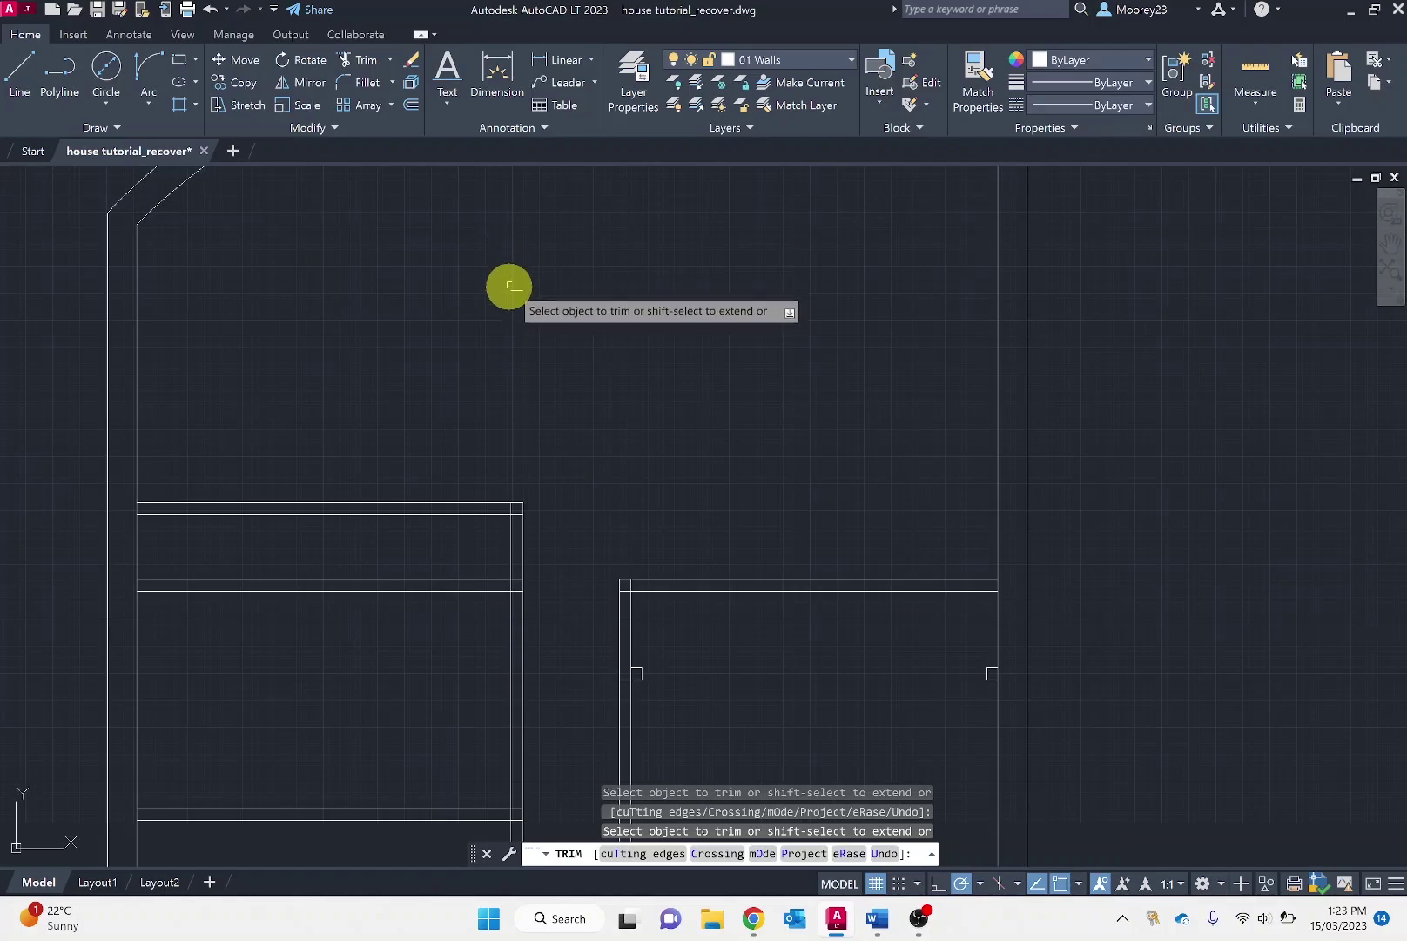
click(523, 528)
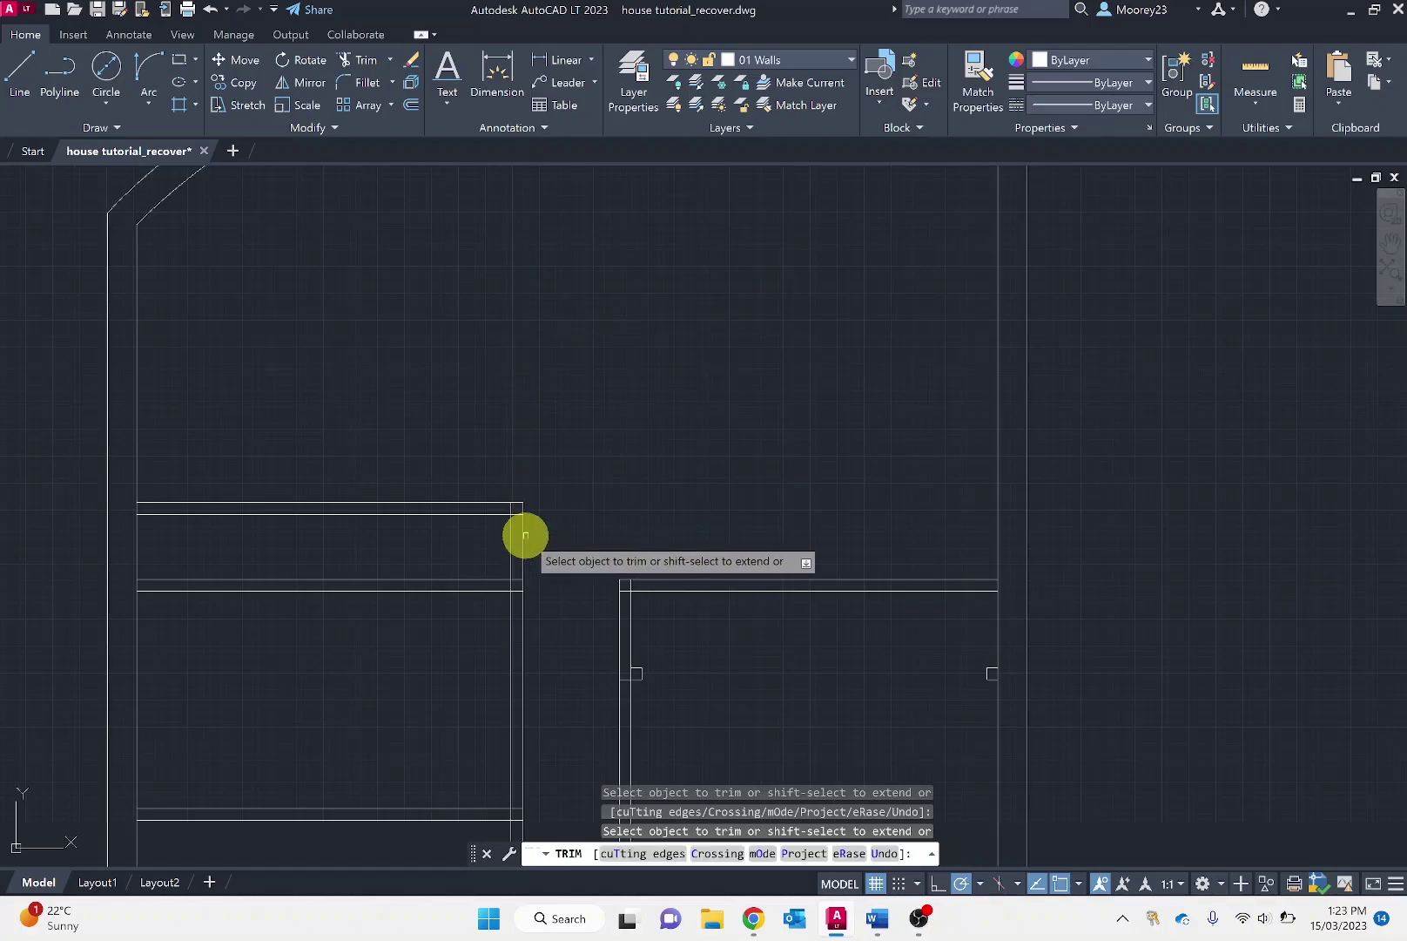
click(510, 519)
scroll(510, 519, up, 6)
click(512, 482)
Trim the left exterior wall's inner line where the two upper interior horizontal walls meet it, opening both junctions.
scroll(501, 518, down, 6)
scroll(135, 531, down, 3)
scroll(178, 499, up, 8)
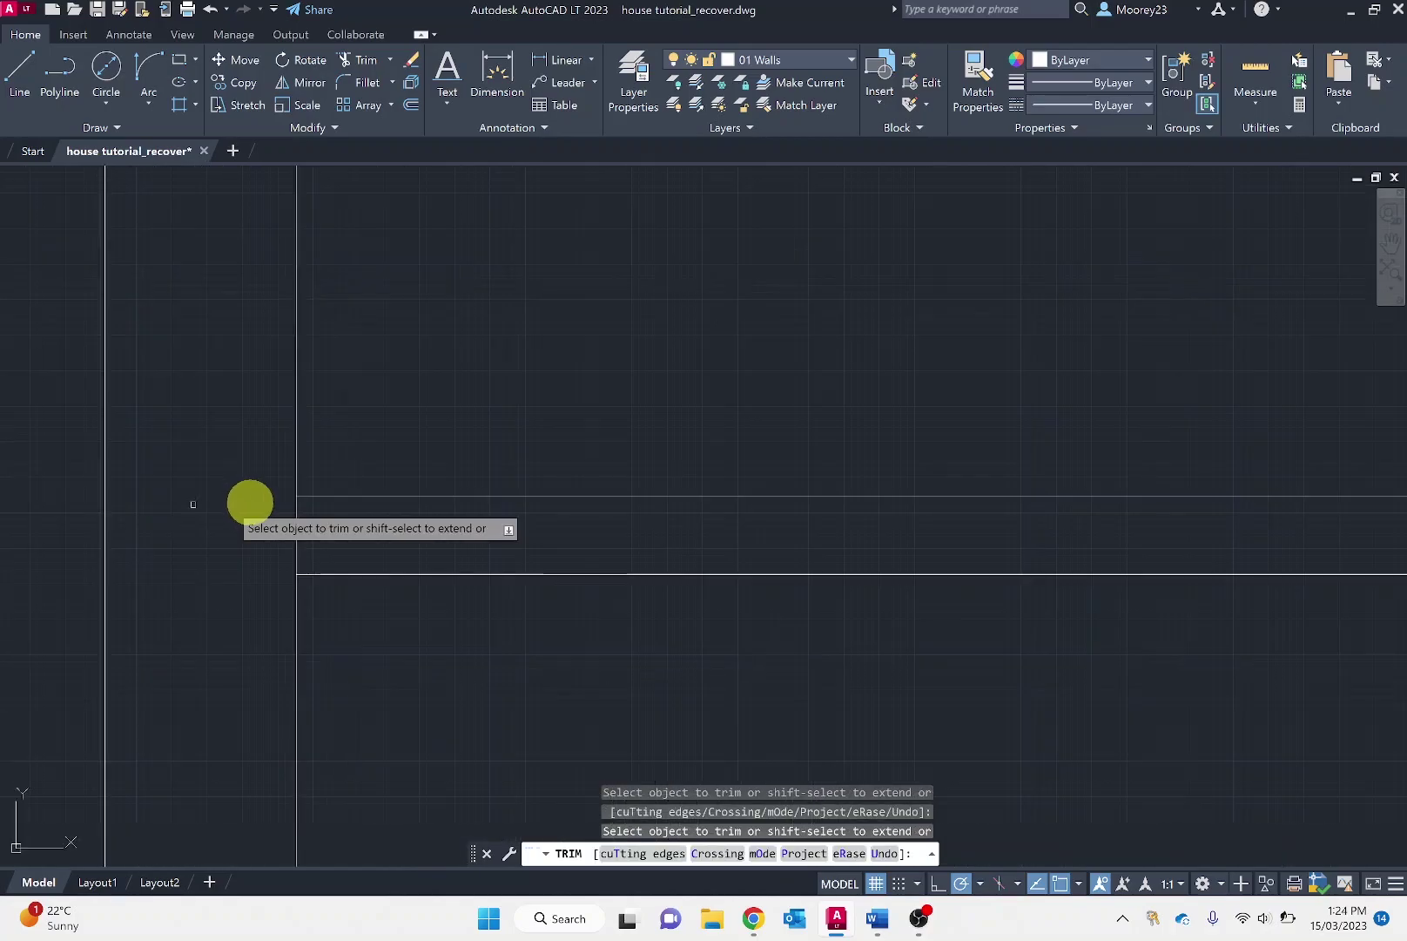
click(293, 523)
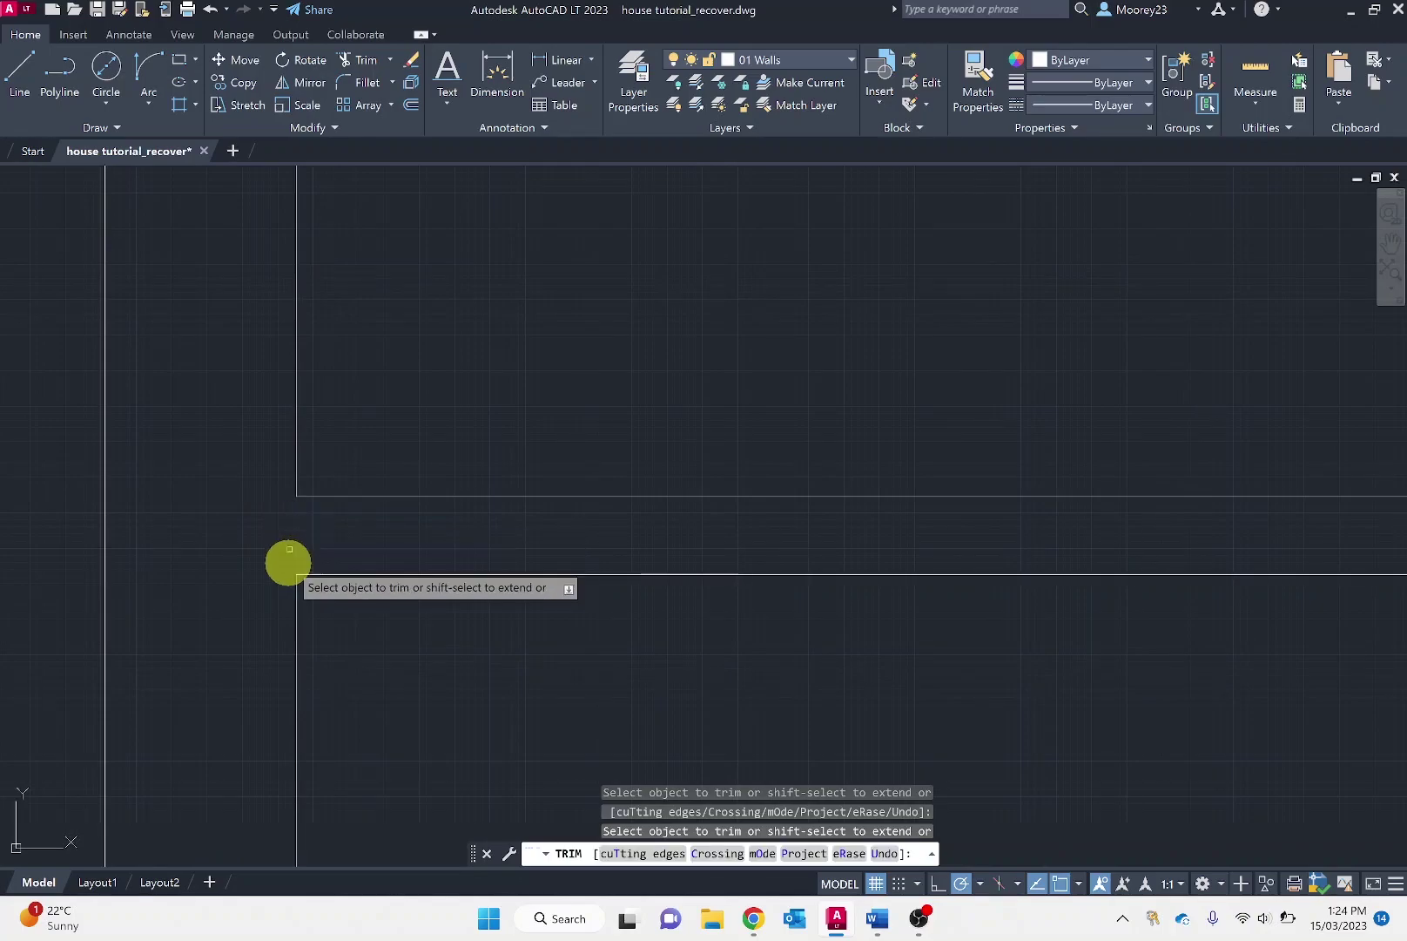
scroll(289, 562, down, 4)
scroll(323, 553, up, 4)
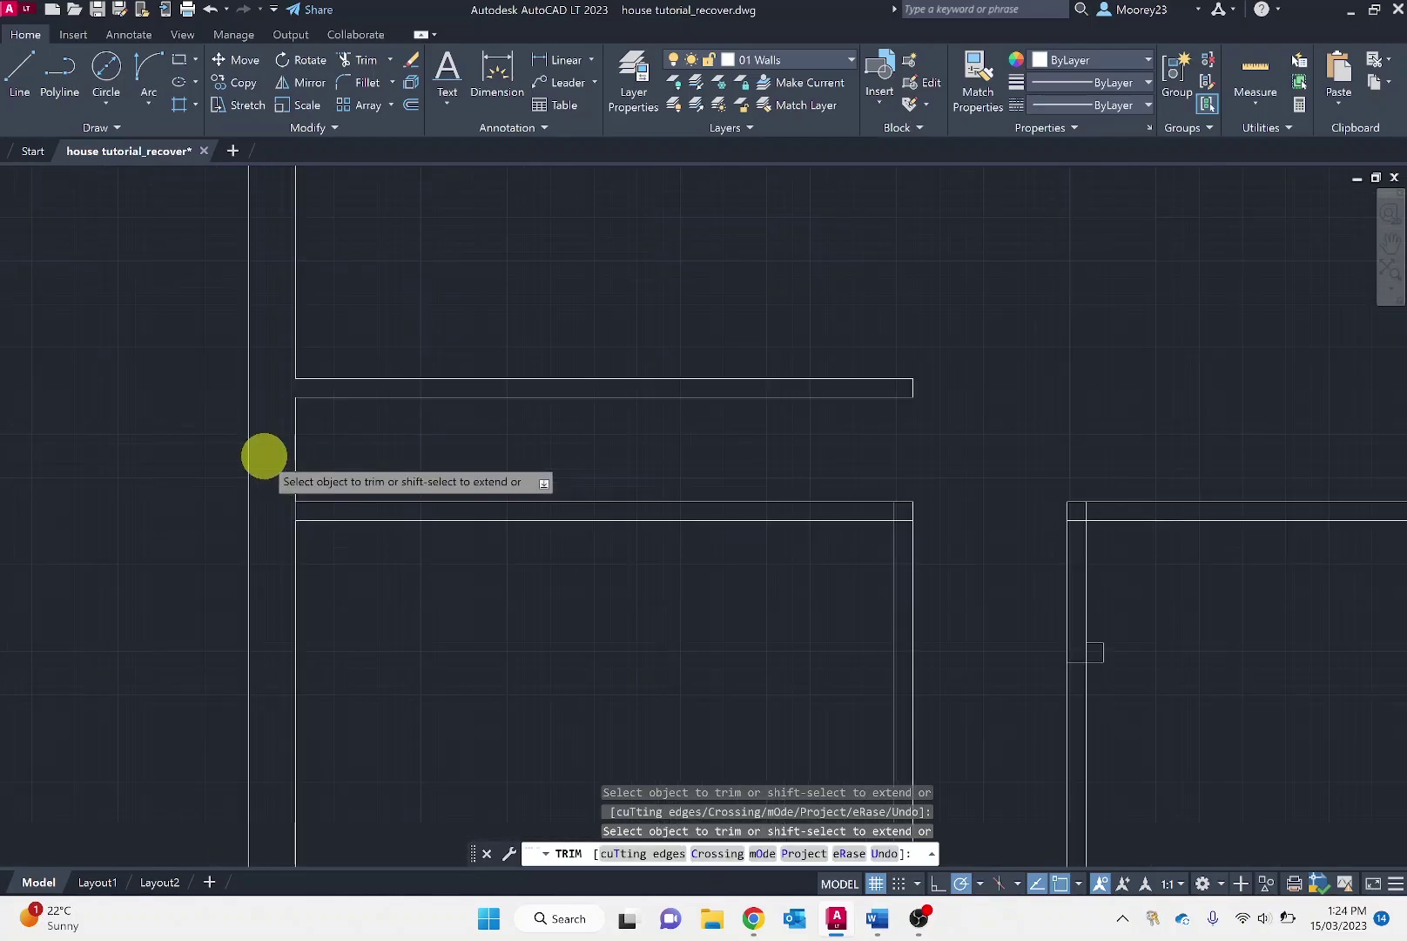
scroll(263, 456, up, 8)
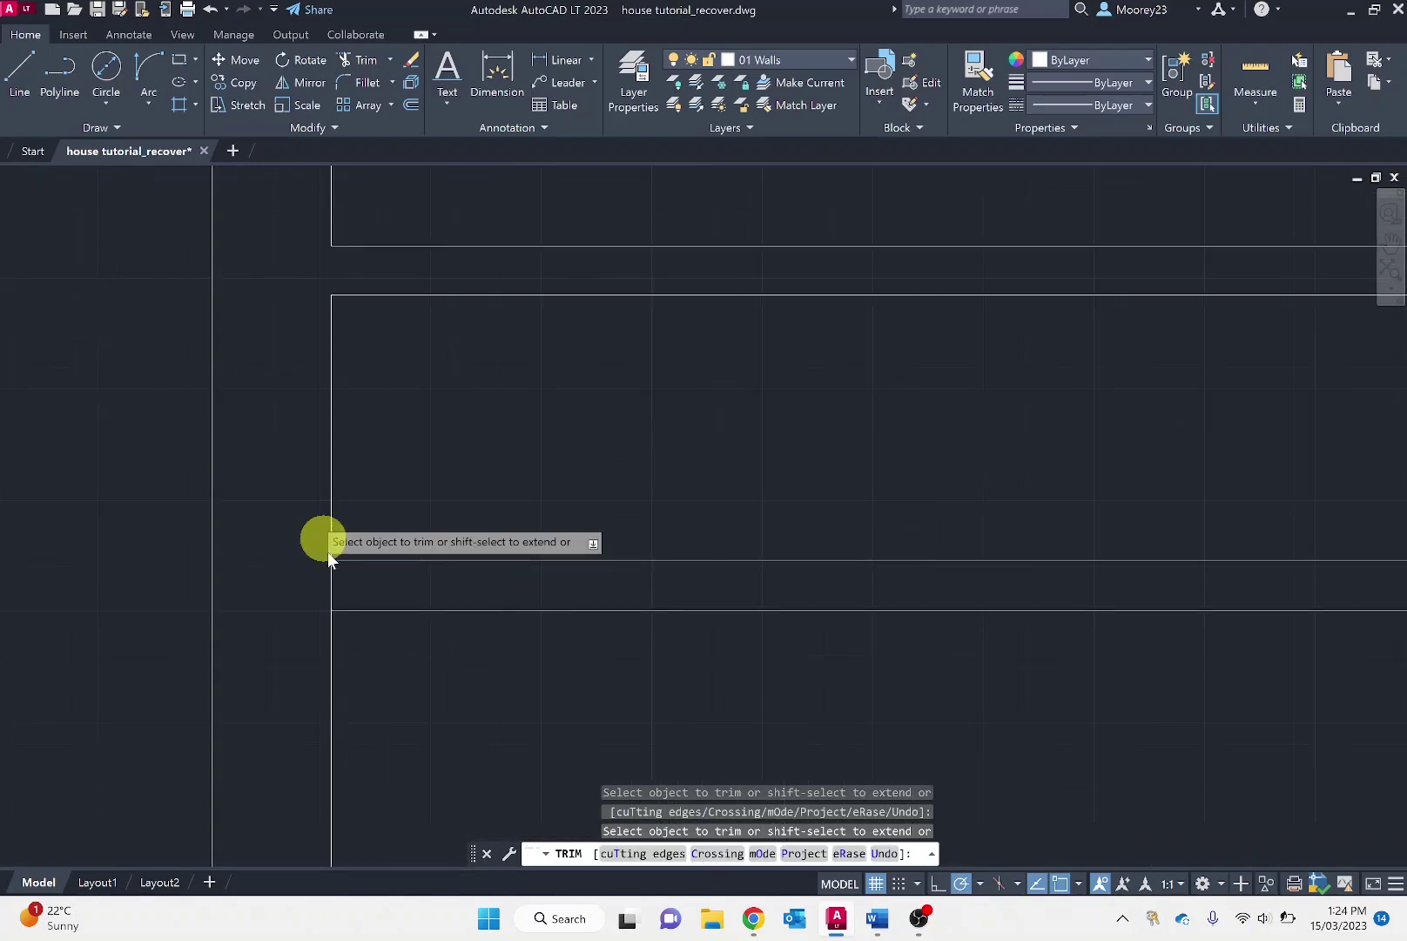
click(353, 669)
Trim the overlapping lines around the two left bedrooms: the partition junctions, the dividing wall's ends, and the robe's short wall and nibs.
scroll(356, 675, down, 8)
middle_drag(497, 714, 292, 465)
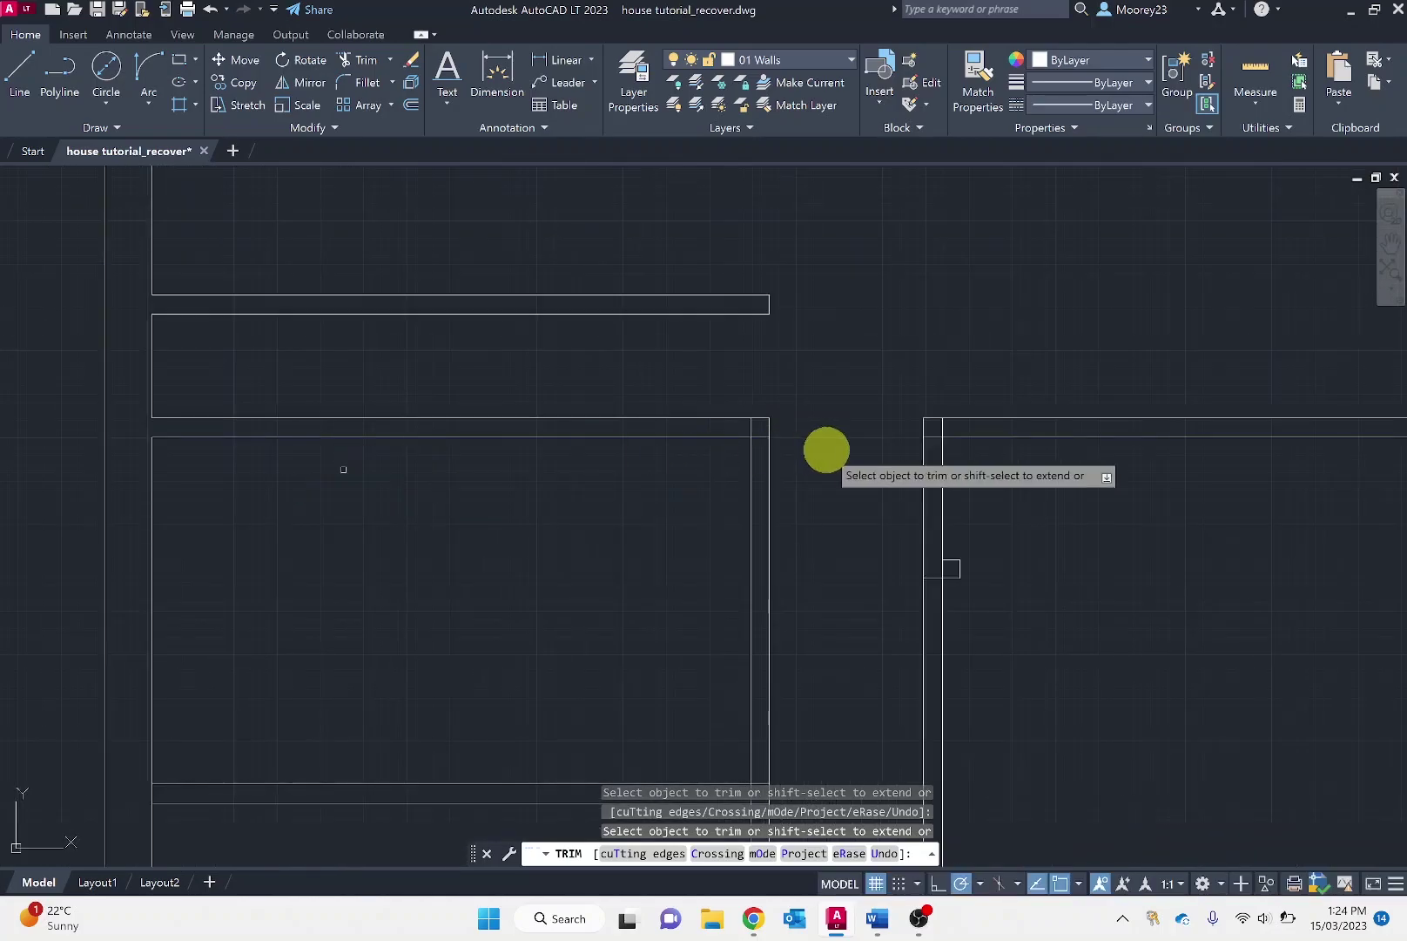
scroll(745, 443, up, 4)
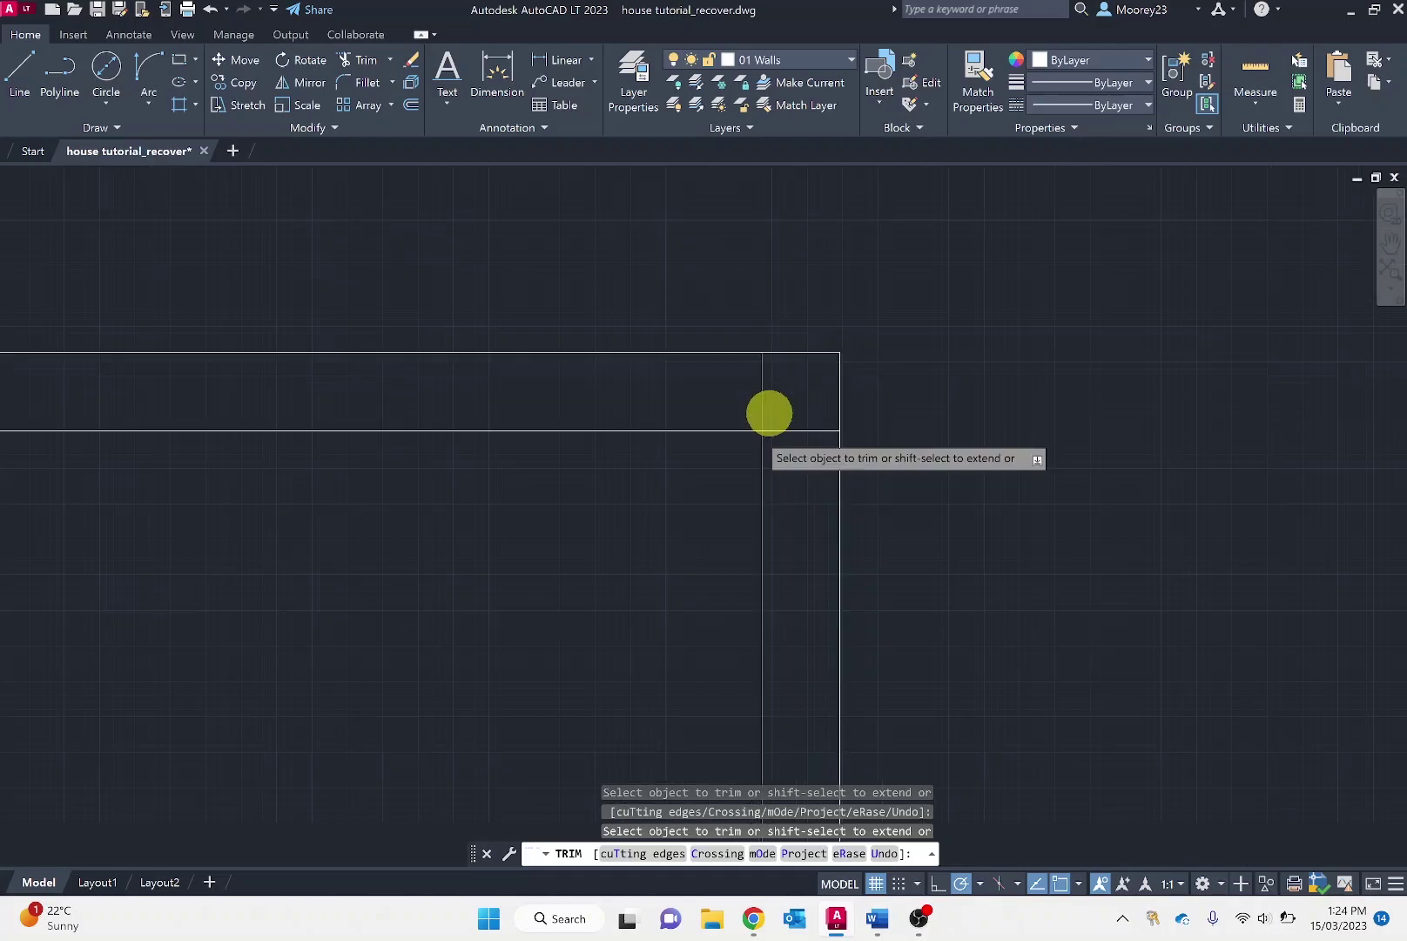
scroll(741, 462, down, 4)
scroll(574, 544, up, 5)
scroll(845, 408, down, 5)
scroll(859, 415, up, 5)
scroll(862, 405, down, 3)
scroll(700, 616, up, 3)
scroll(697, 540, down, 4)
scroll(732, 515, up, 5)
scroll(731, 517, down, 5)
scroll(706, 441, up, 5)
click(704, 440)
scroll(707, 436, down, 4)
key(Escape)
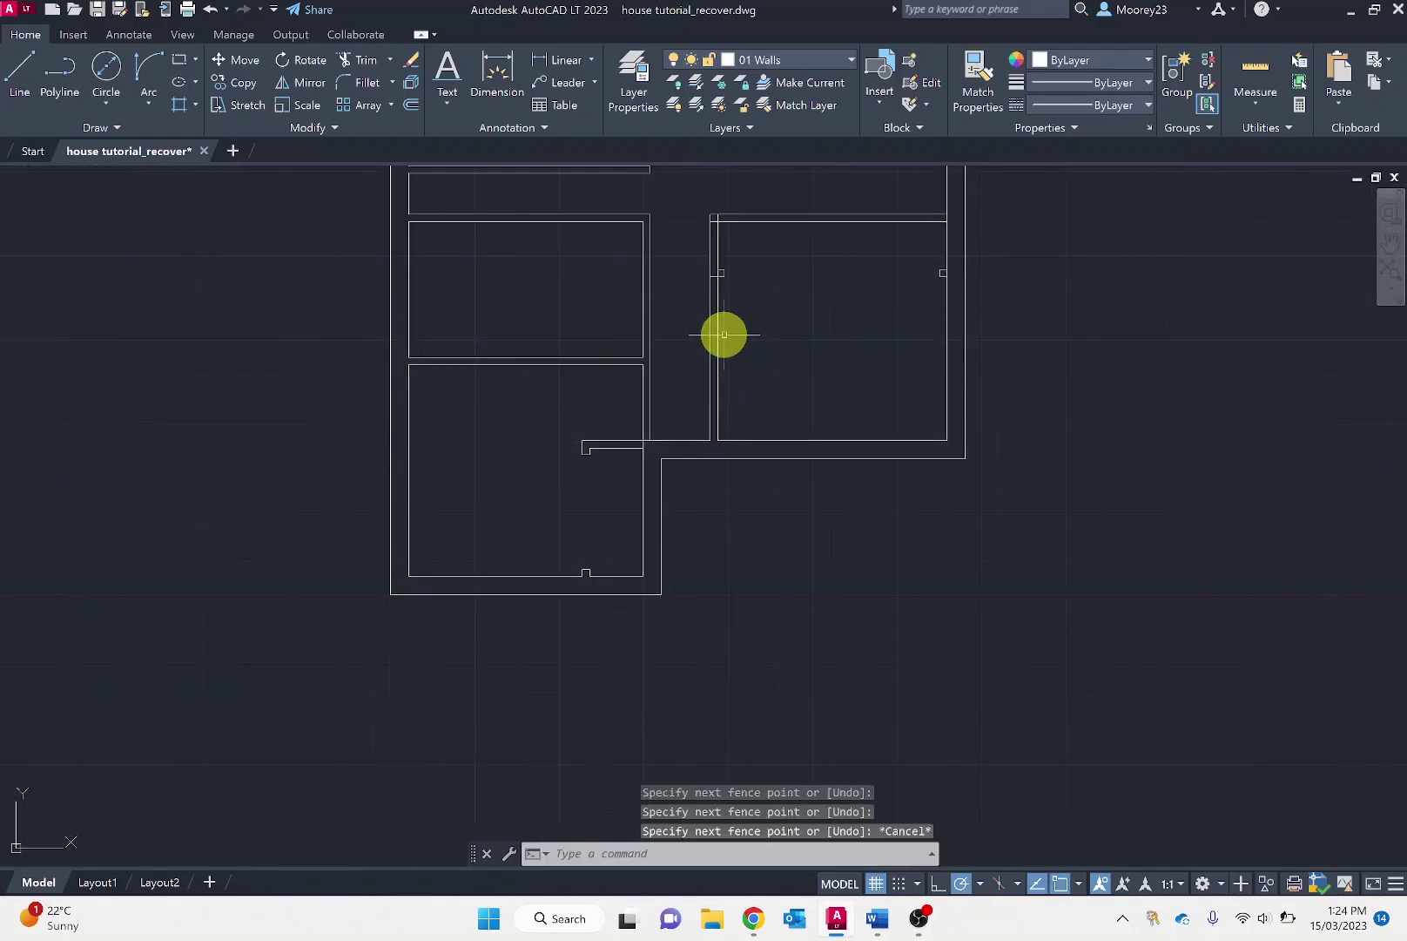
Trim the overlapping lines around the right bedroom at its upper-left corner, both wall nibs and the junctions with the exterior walls.
scroll(719, 253, up, 4)
key(Return)
scroll(745, 553, down, 3)
scroll(839, 559, up, 4)
scroll(747, 616, down, 4)
scroll(591, 373, up, 5)
scroll(602, 413, down, 1)
scroll(694, 475, down, 4)
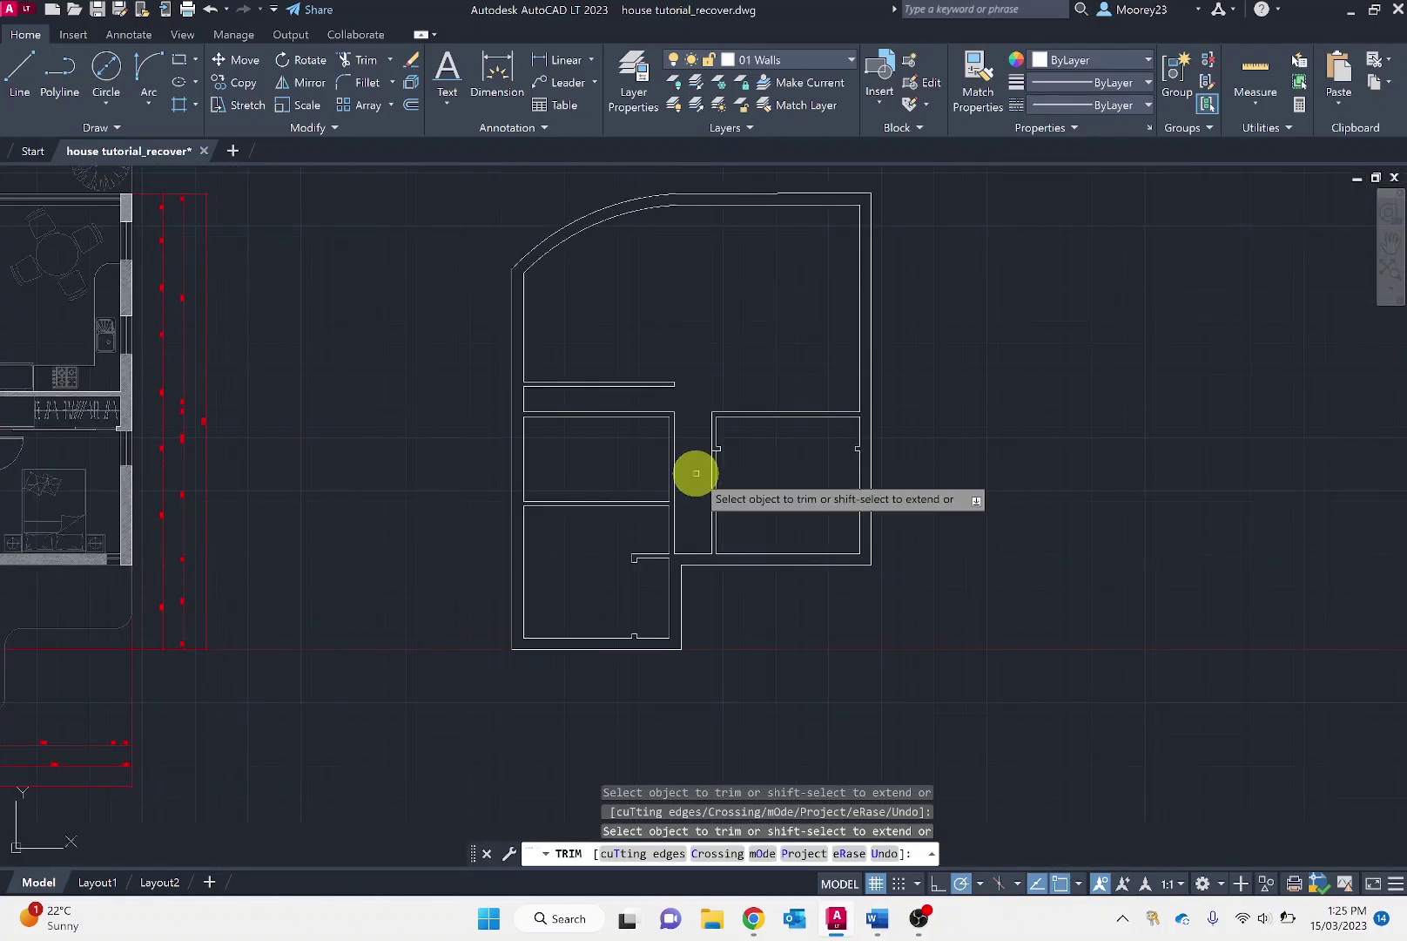